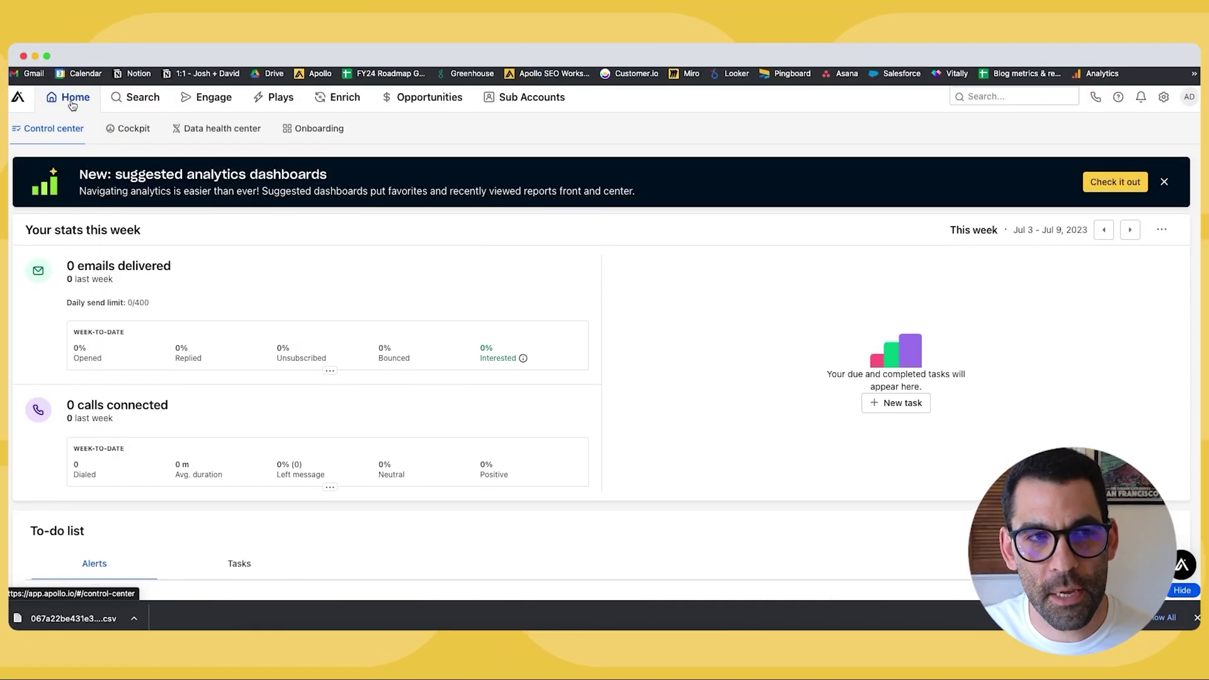
- On the Data health center dashboard, check the CRM connection settings to confirm Salesforce data is fully synced
left_click(216, 134)
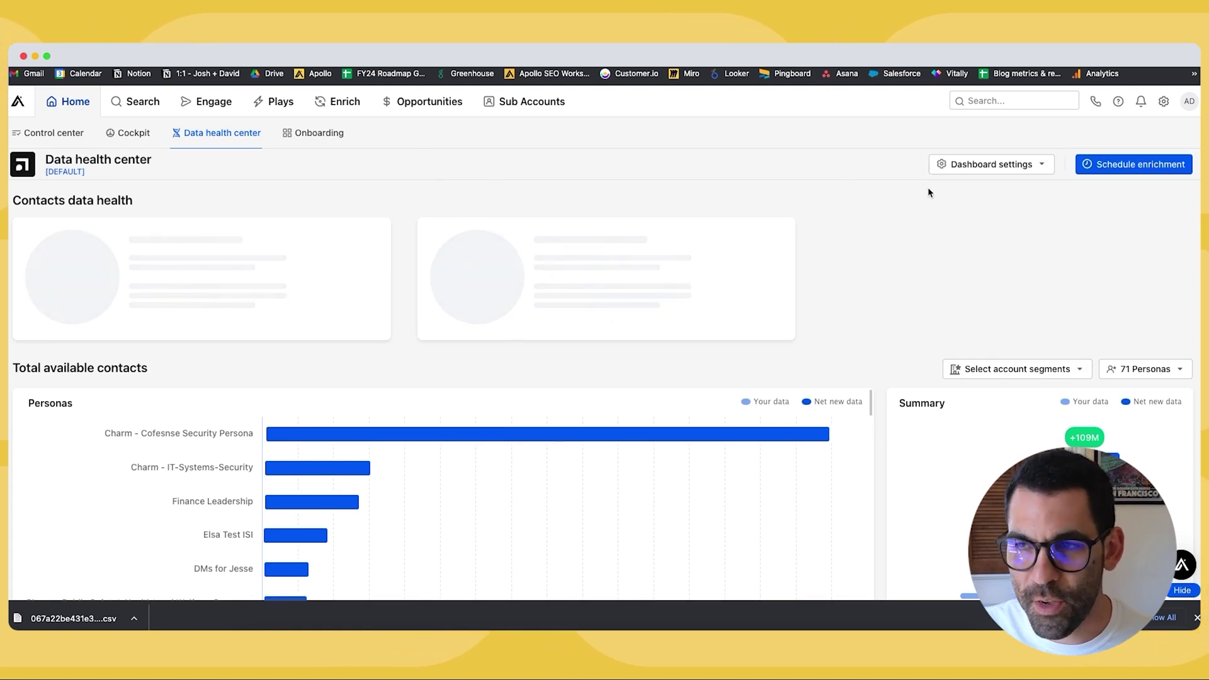
left_click(982, 165)
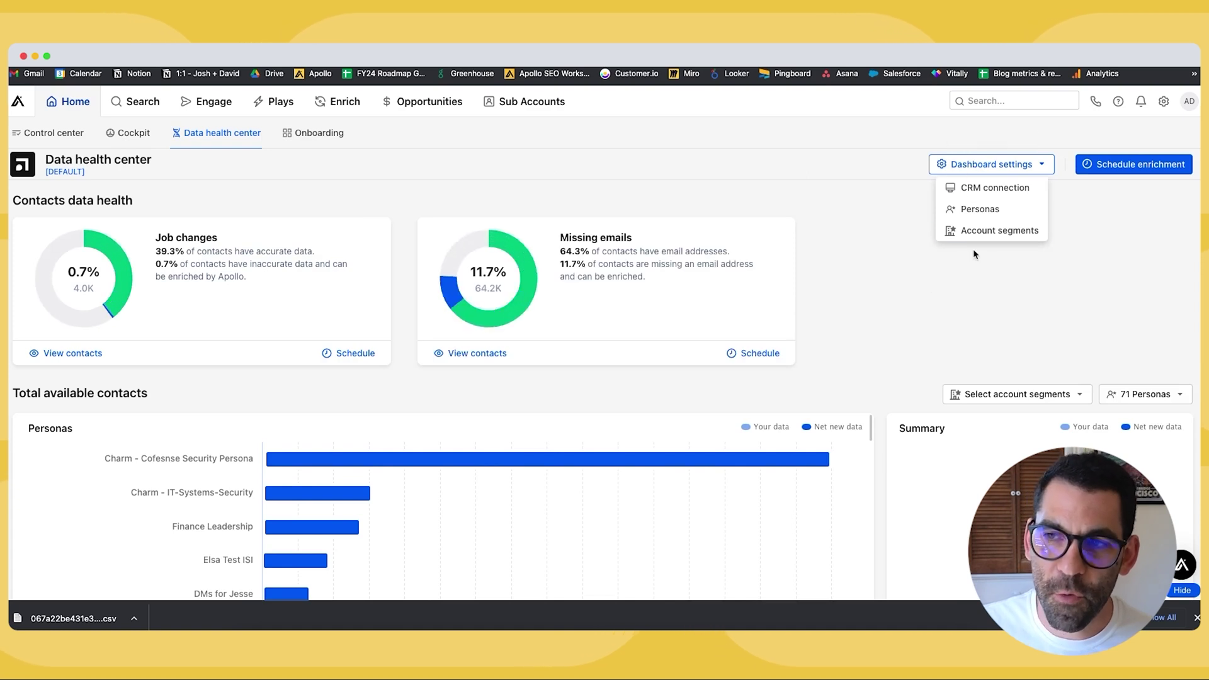
left_click(968, 189)
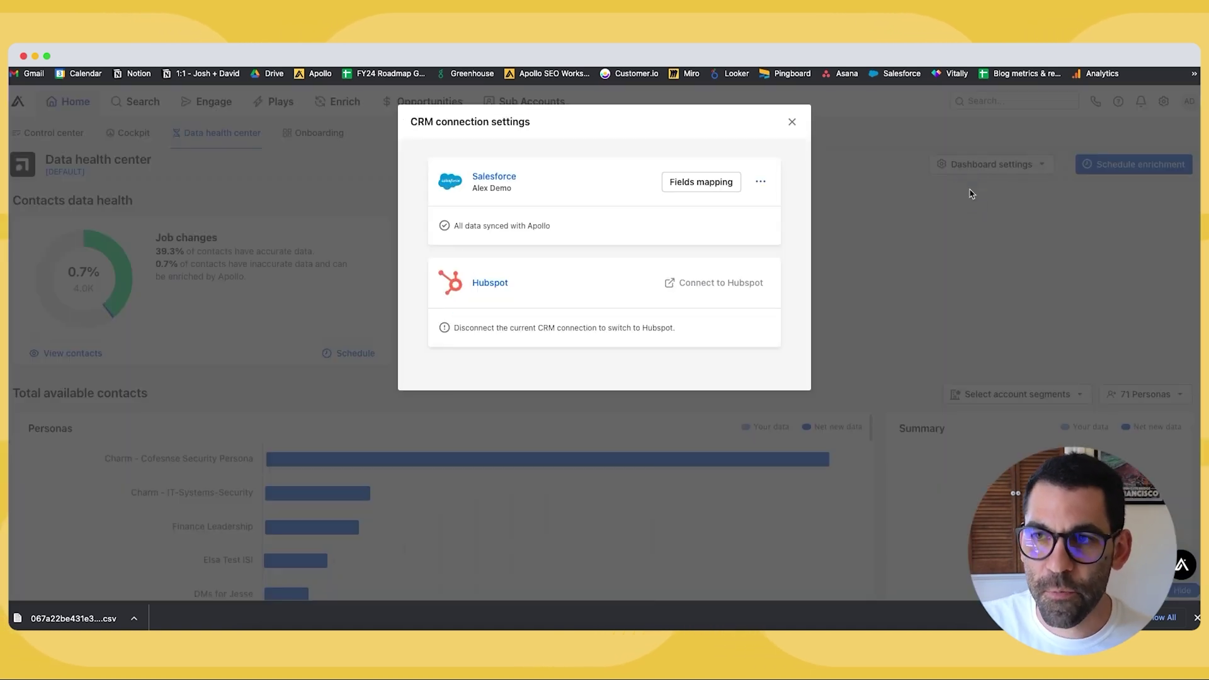
left_click(791, 122)
left_click(985, 164)
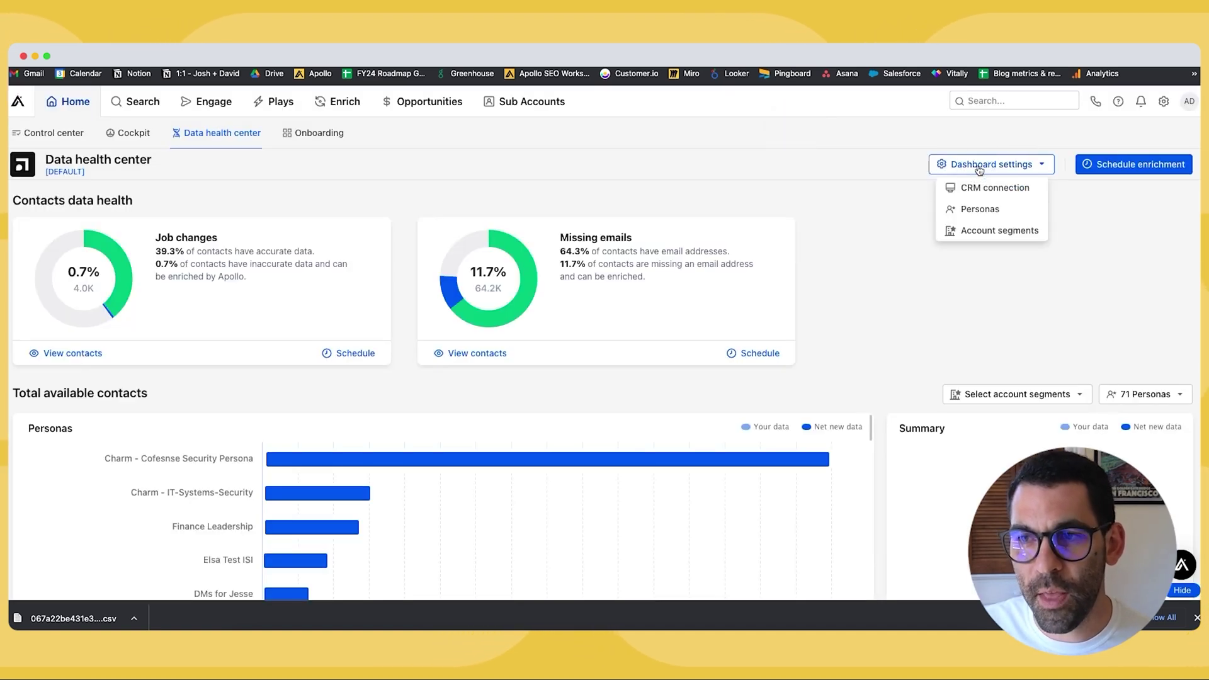
left_click(963, 208)
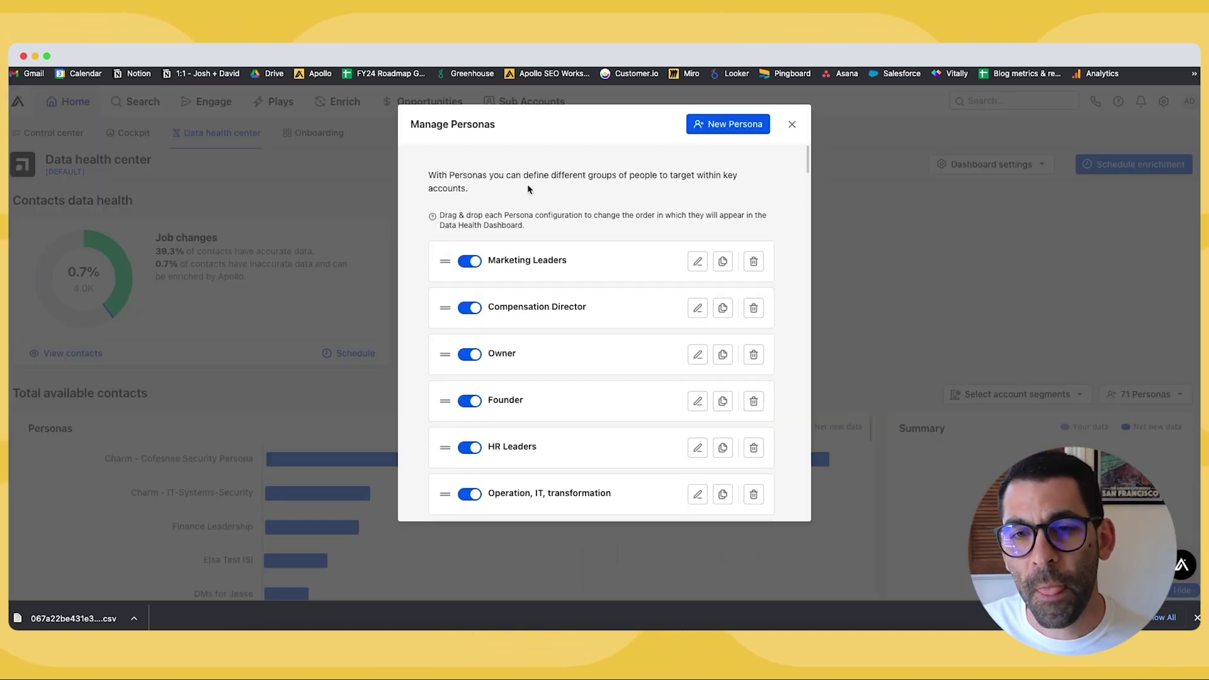
scroll(528, 189, "down", 10)
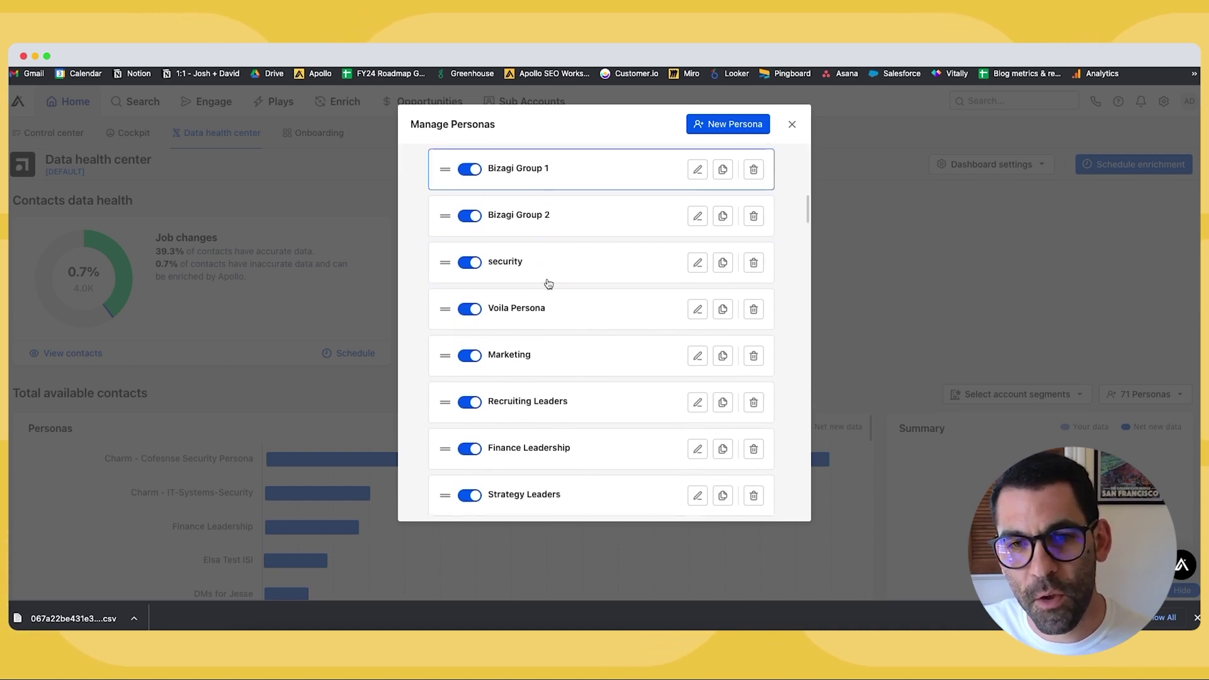
scroll(548, 284, "down", 5)
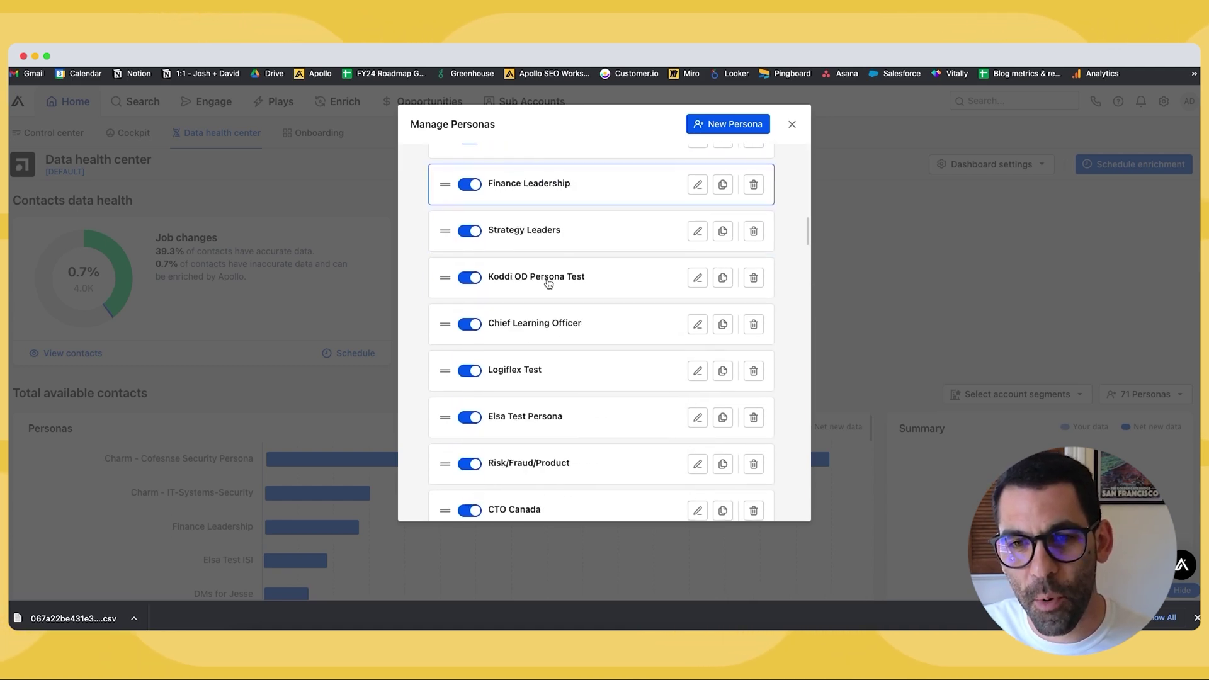
scroll(547, 352, "down", 10)
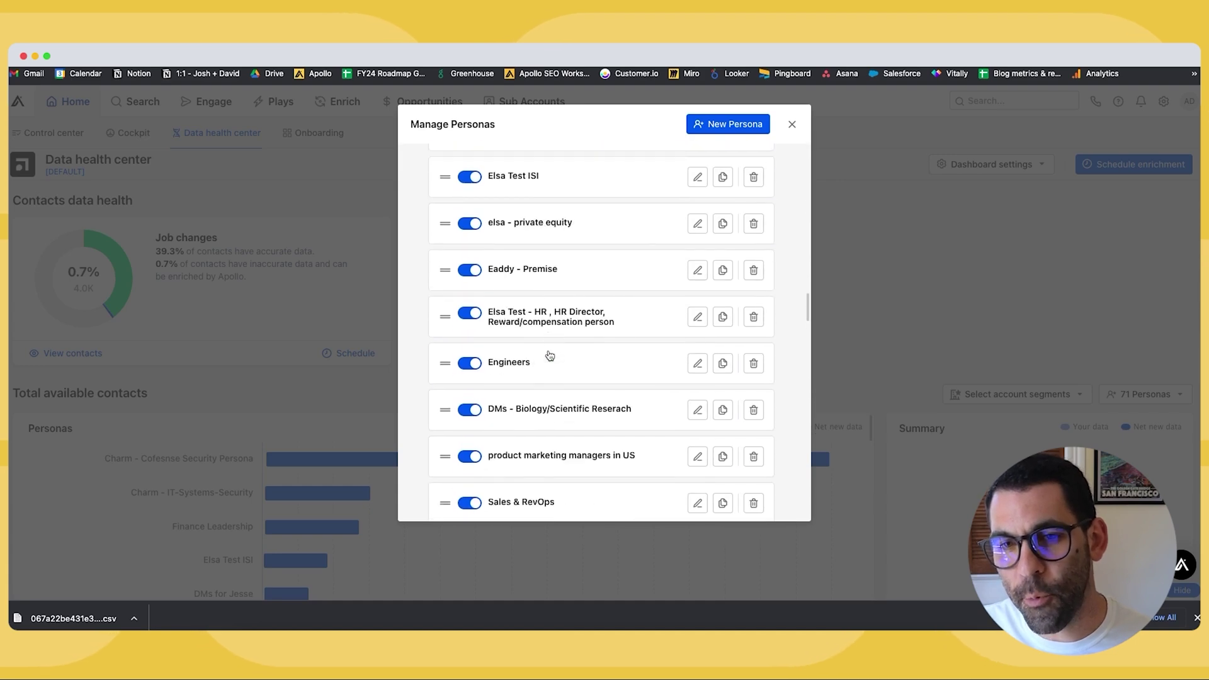
scroll(548, 315, "down", 5)
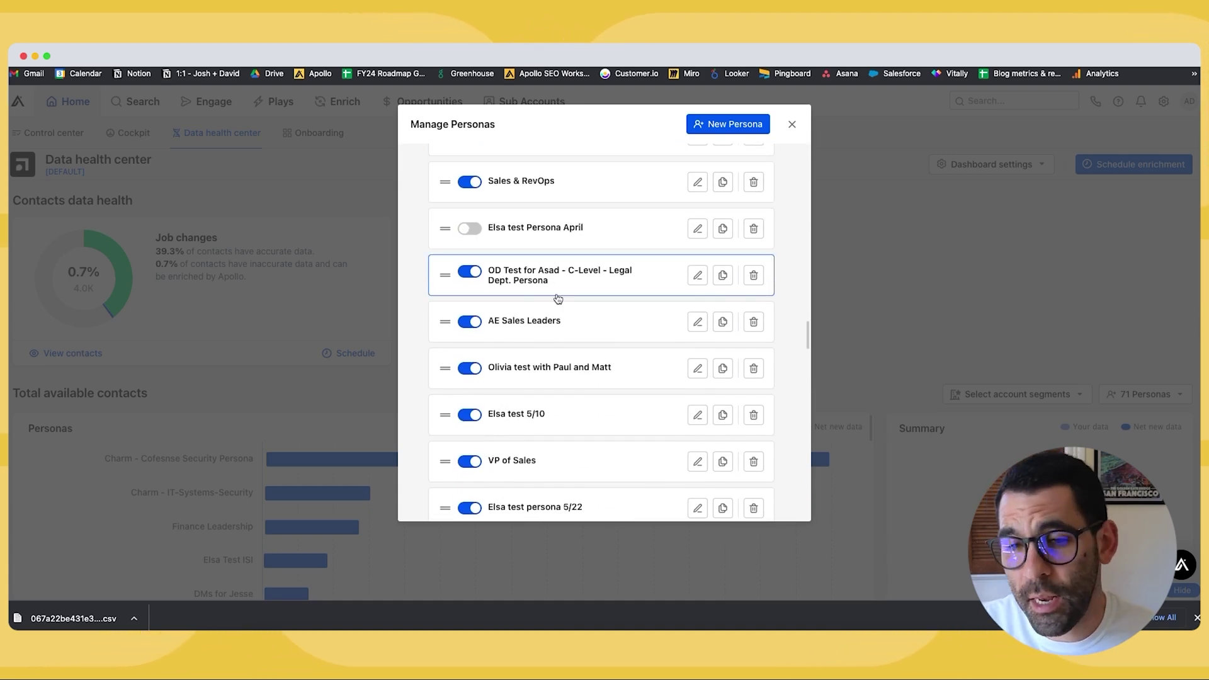
scroll(556, 298, "down", 5)
scroll(556, 299, "up", 15)
scroll(557, 298, "up", 5)
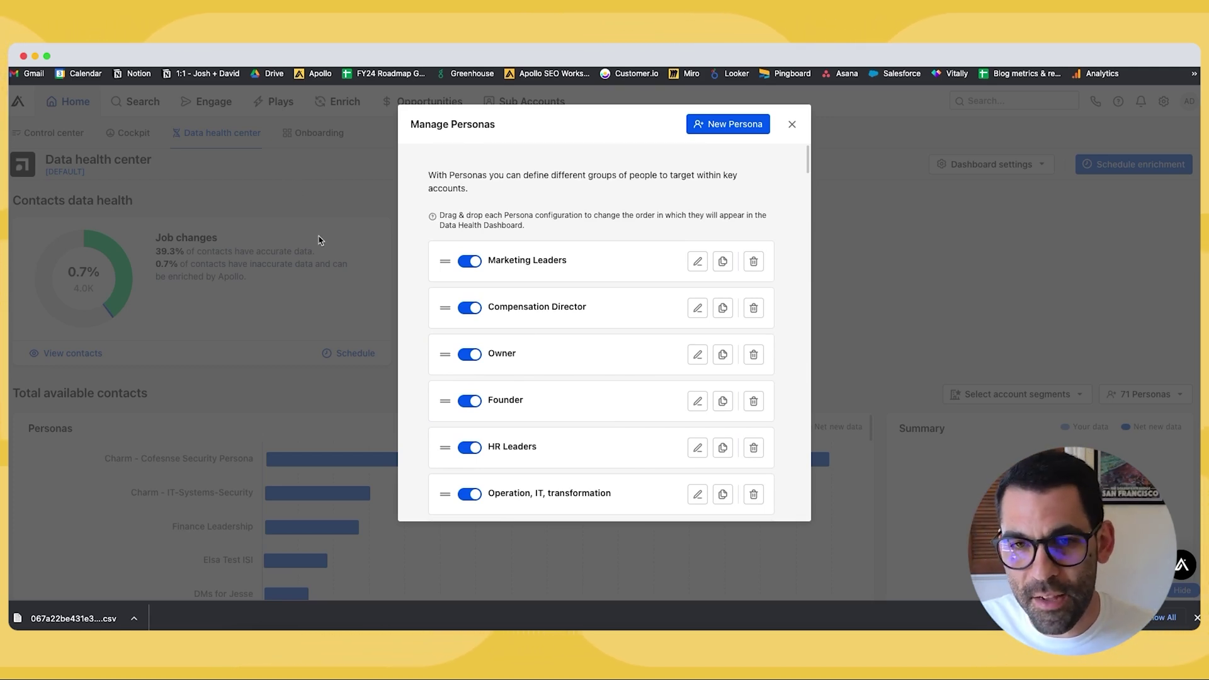
left_click(303, 209)
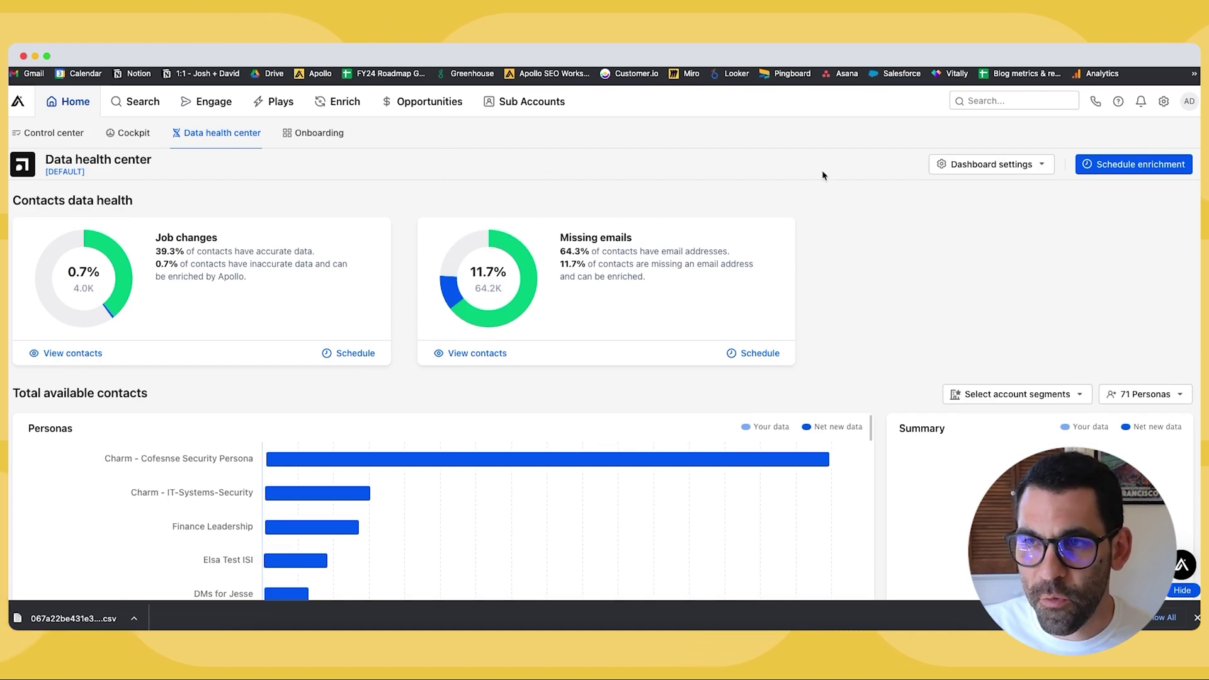
left_click(977, 164)
- Start a new account segment and name it 'New Segment'
left_click(970, 244)
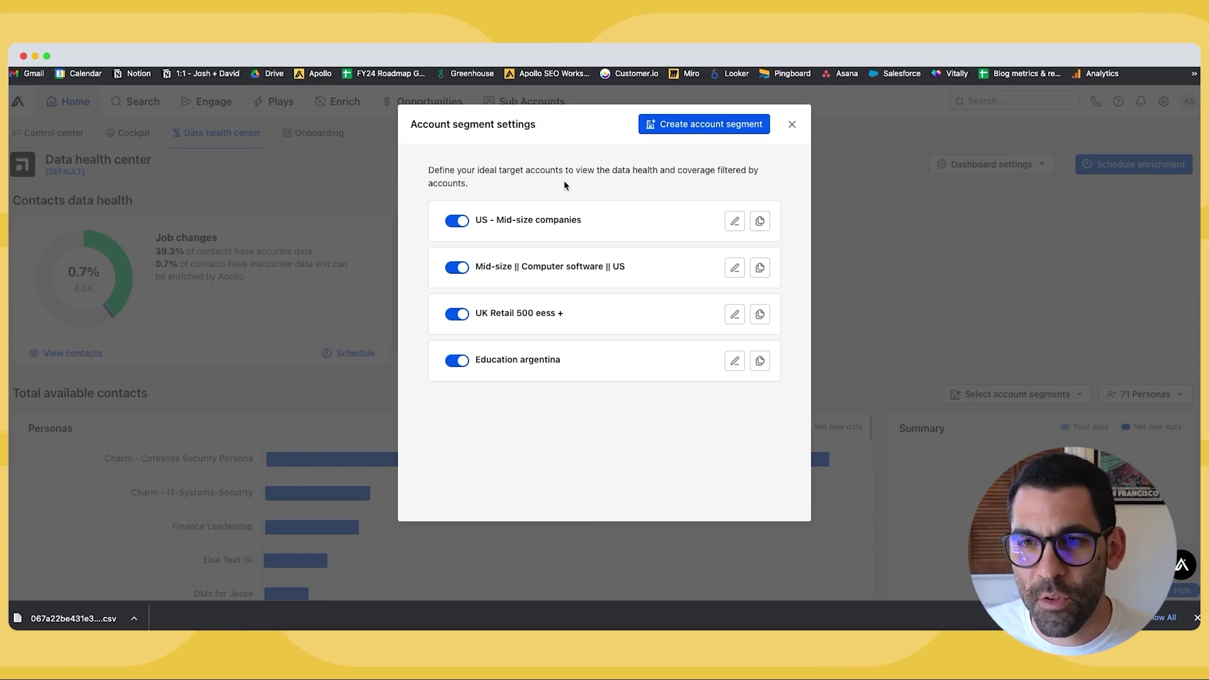
left_click(687, 124)
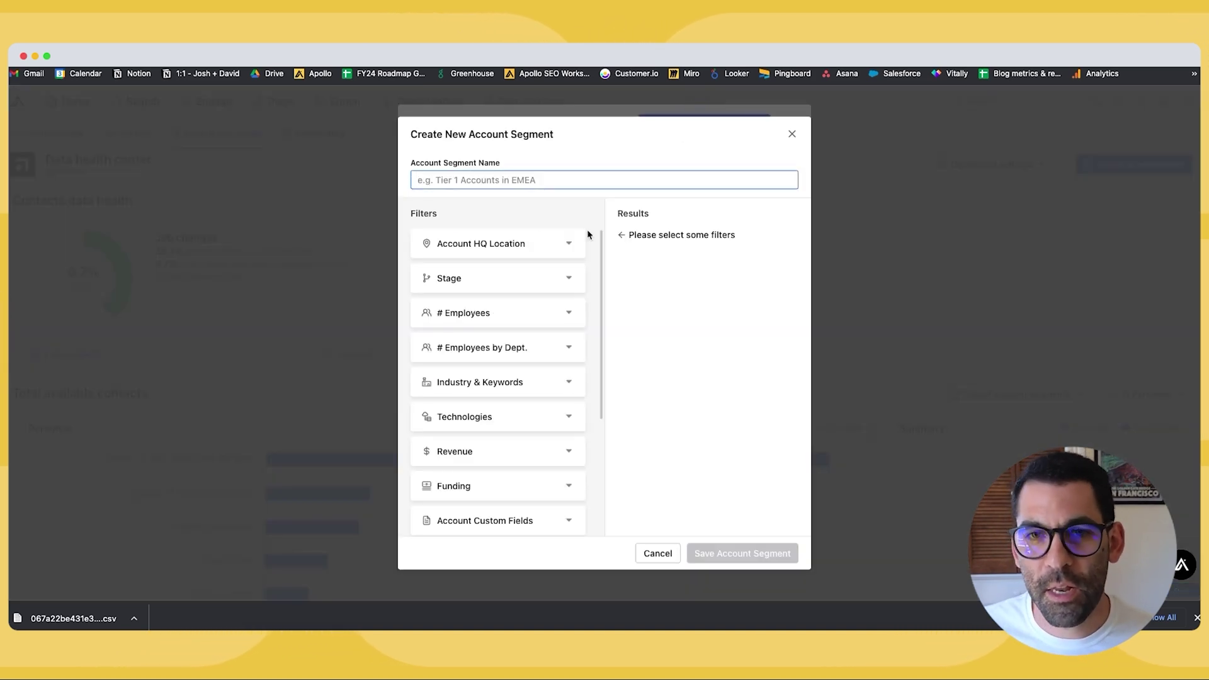
scroll(513, 296, "down", 3)
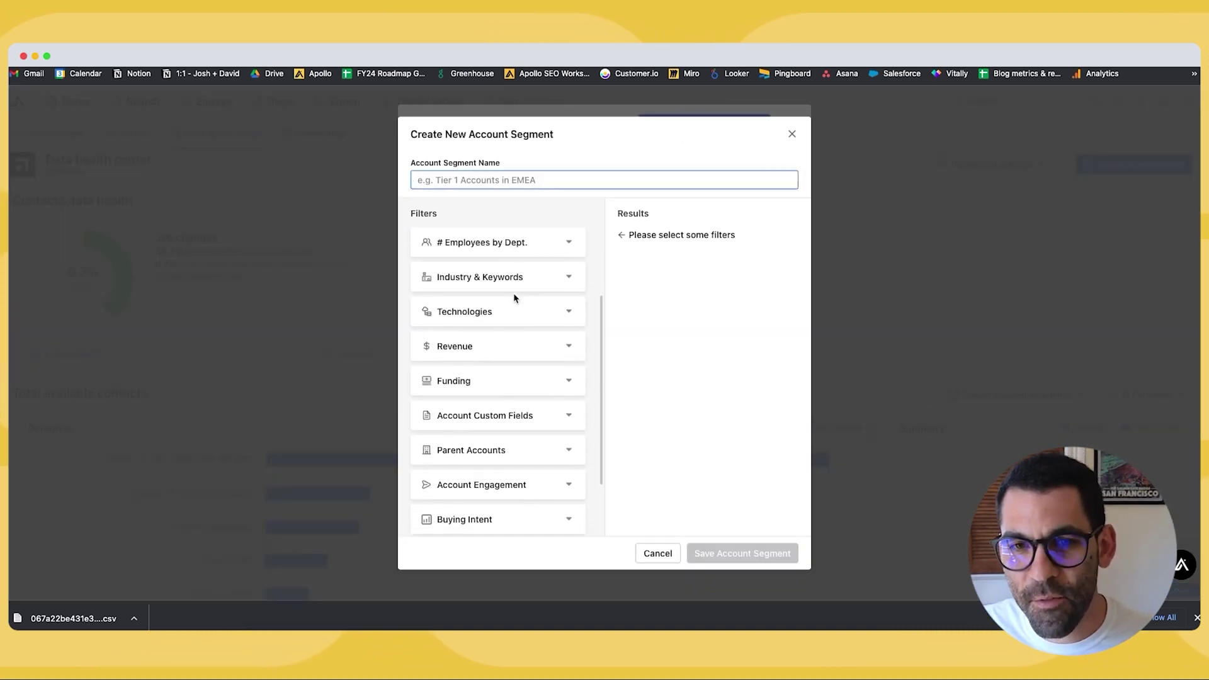
scroll(513, 298, "down", 3)
scroll(505, 314, "up", 6)
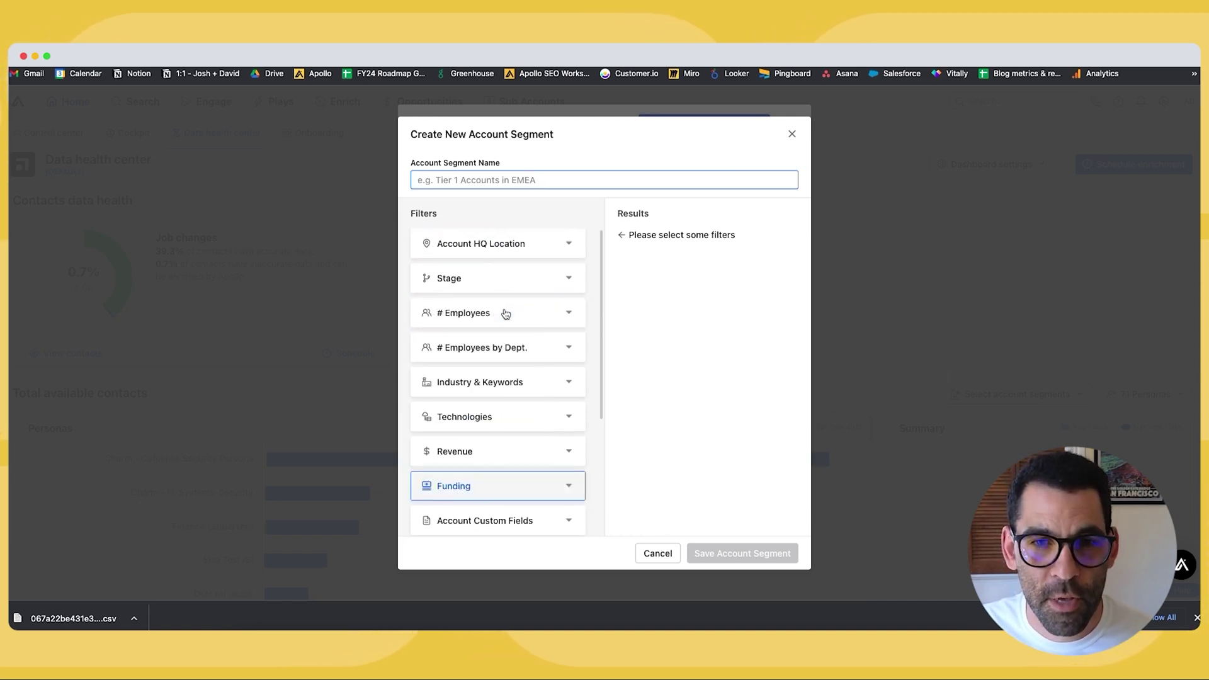
type("New Segment")
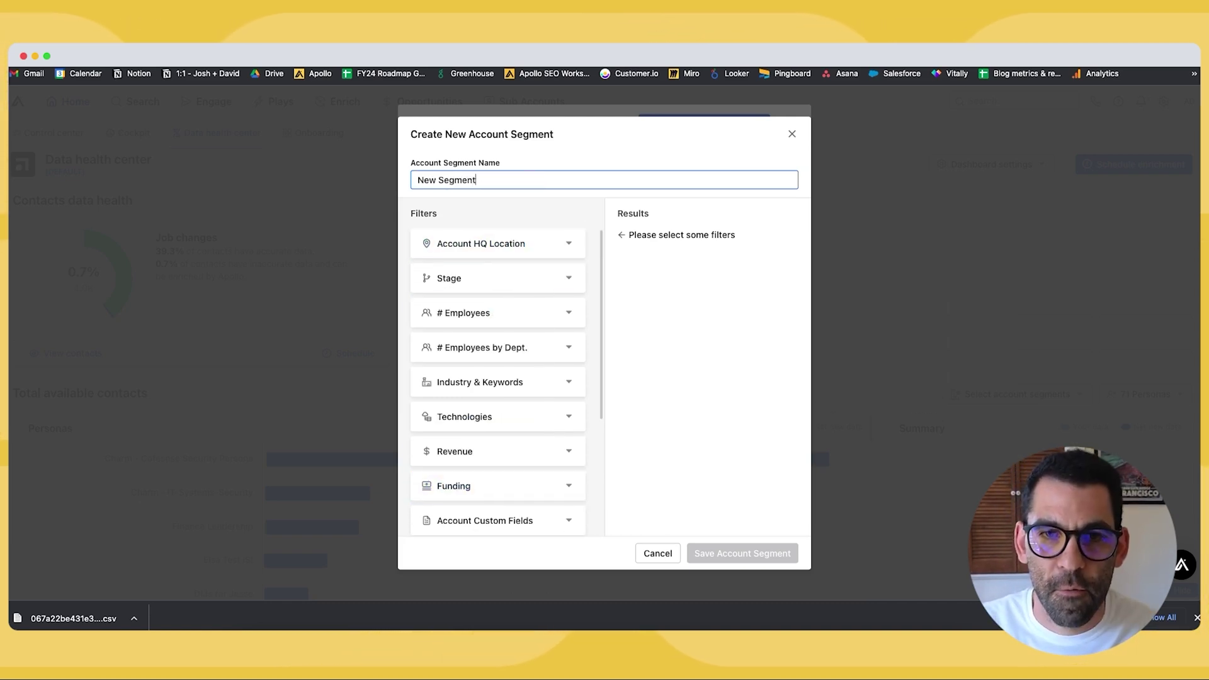
- Filter the segment to 101-200 employees and the accounting industry, then save it
left_click(507, 313)
scroll(492, 345, "down", 2)
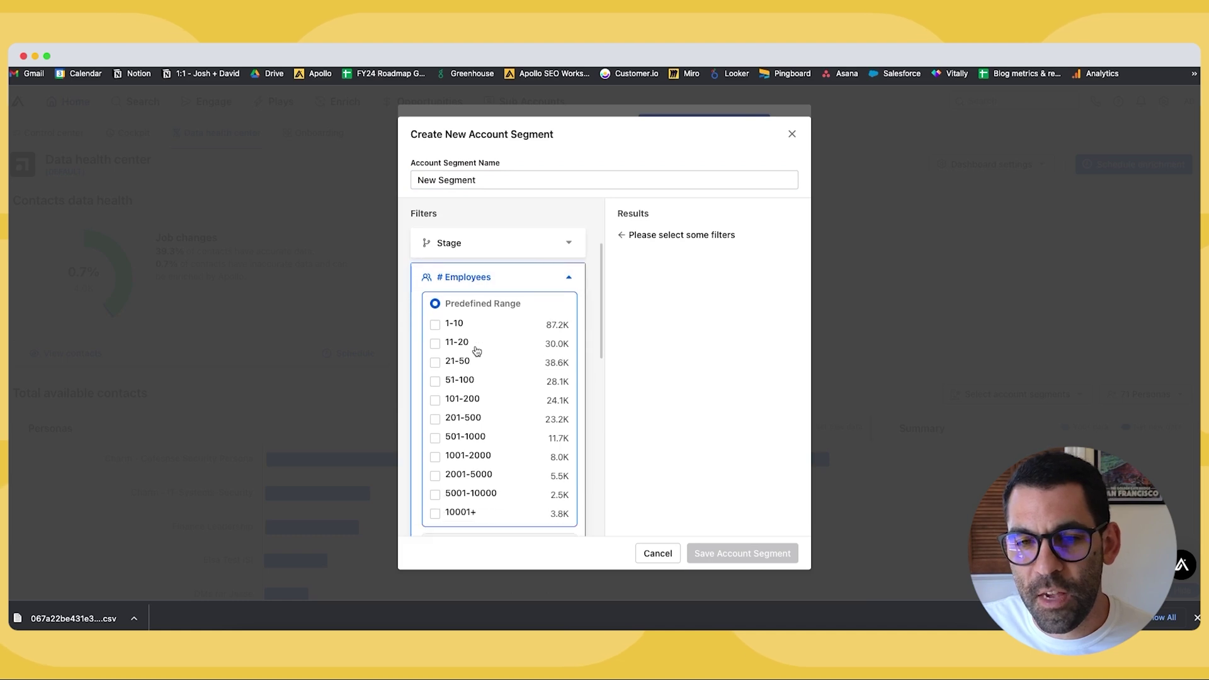
left_click(435, 353)
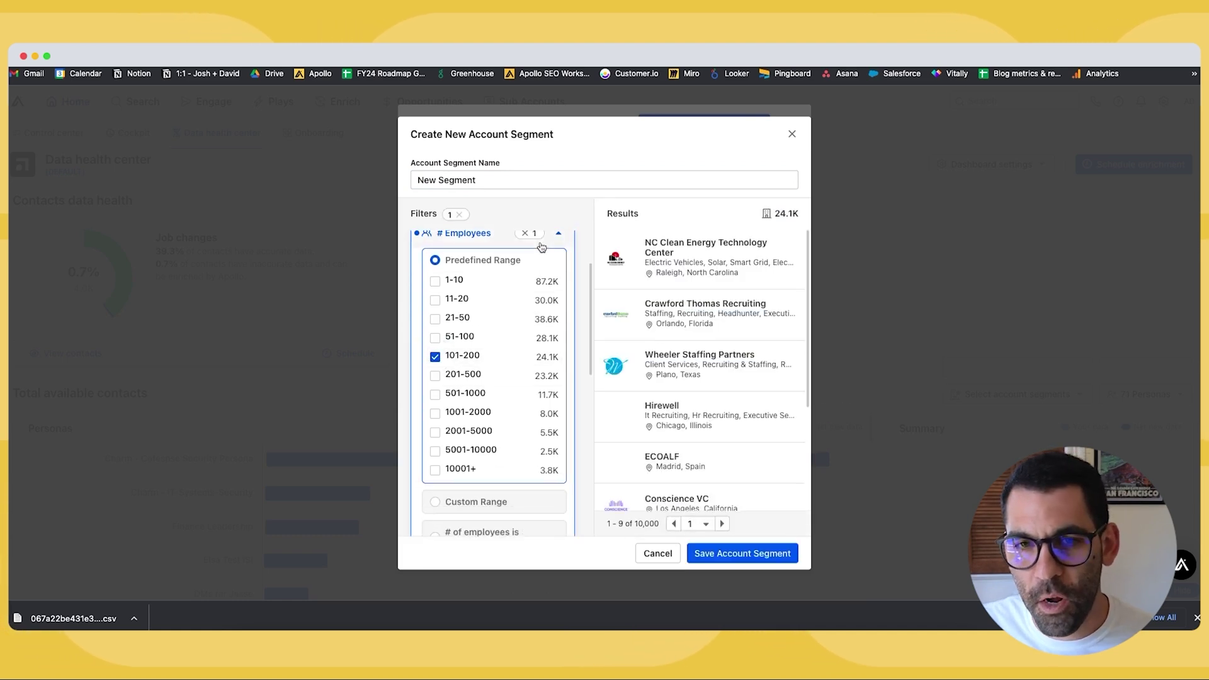
scroll(499, 251, "up", 2)
left_click(559, 314)
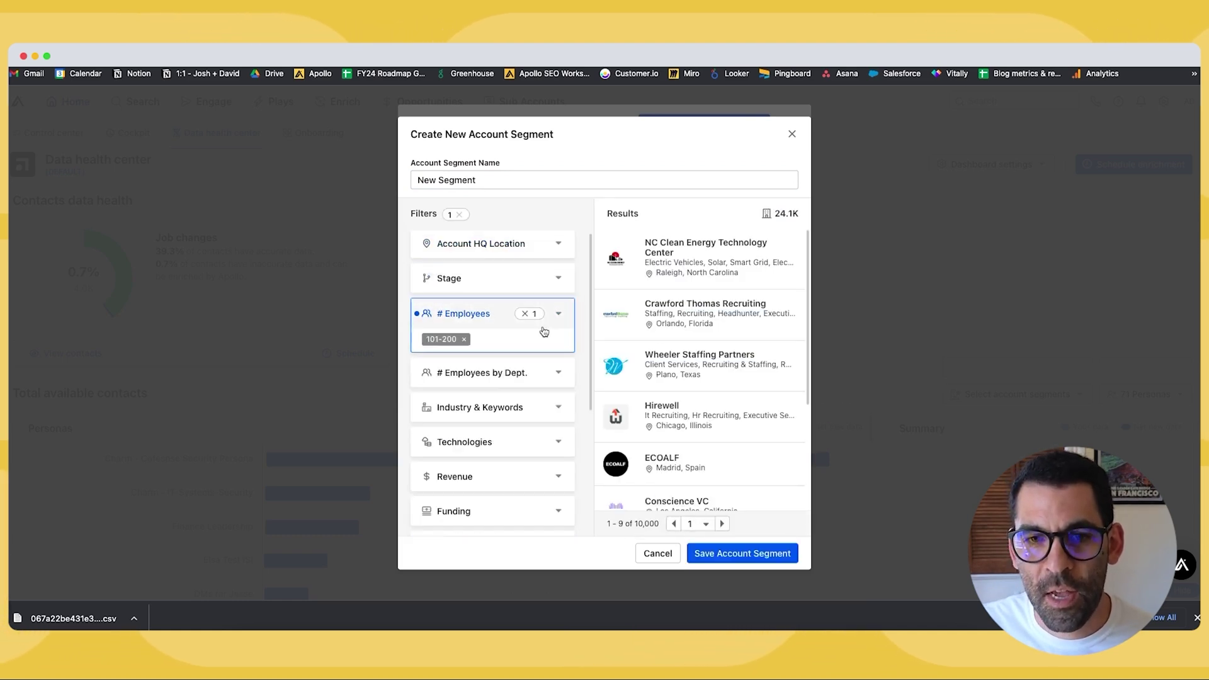
scroll(542, 332, "down", 2)
left_click(522, 328)
left_click(481, 353)
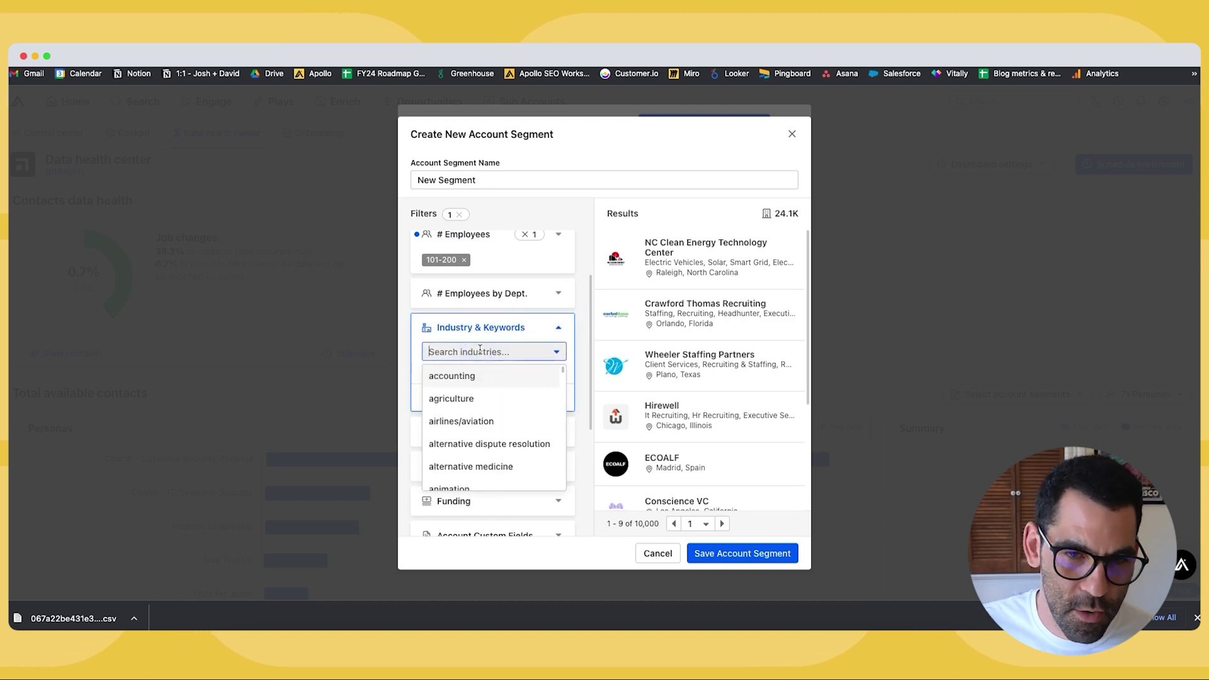
left_click(464, 377)
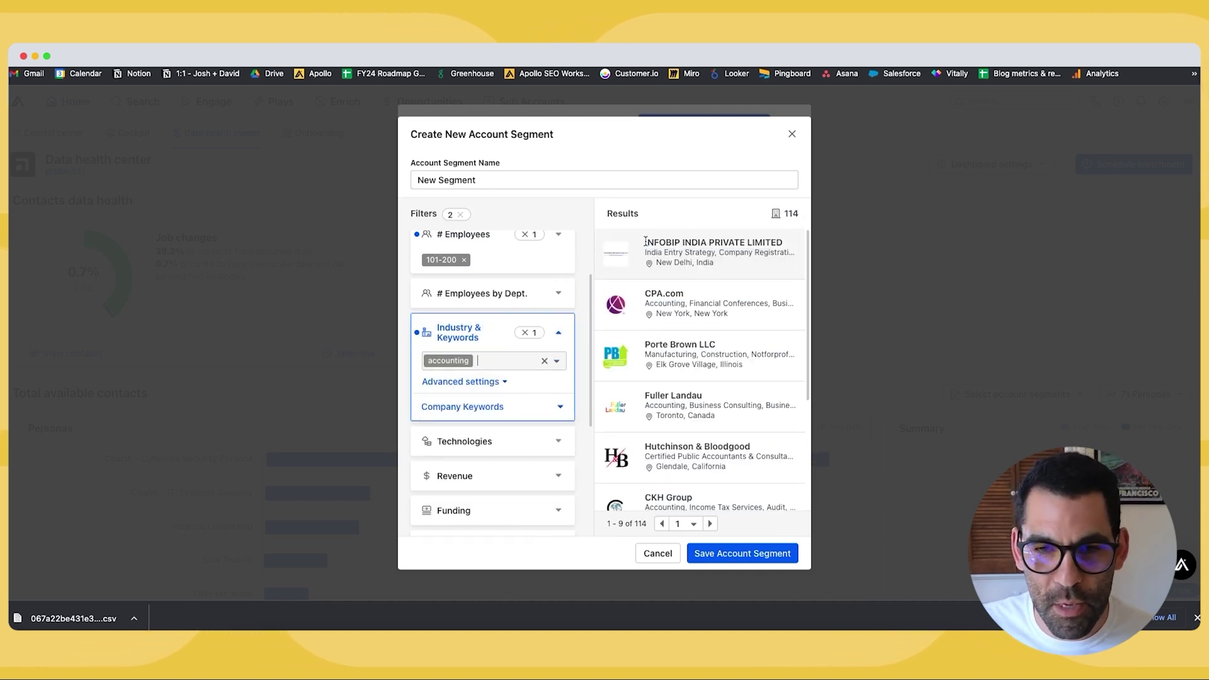
left_click(730, 555)
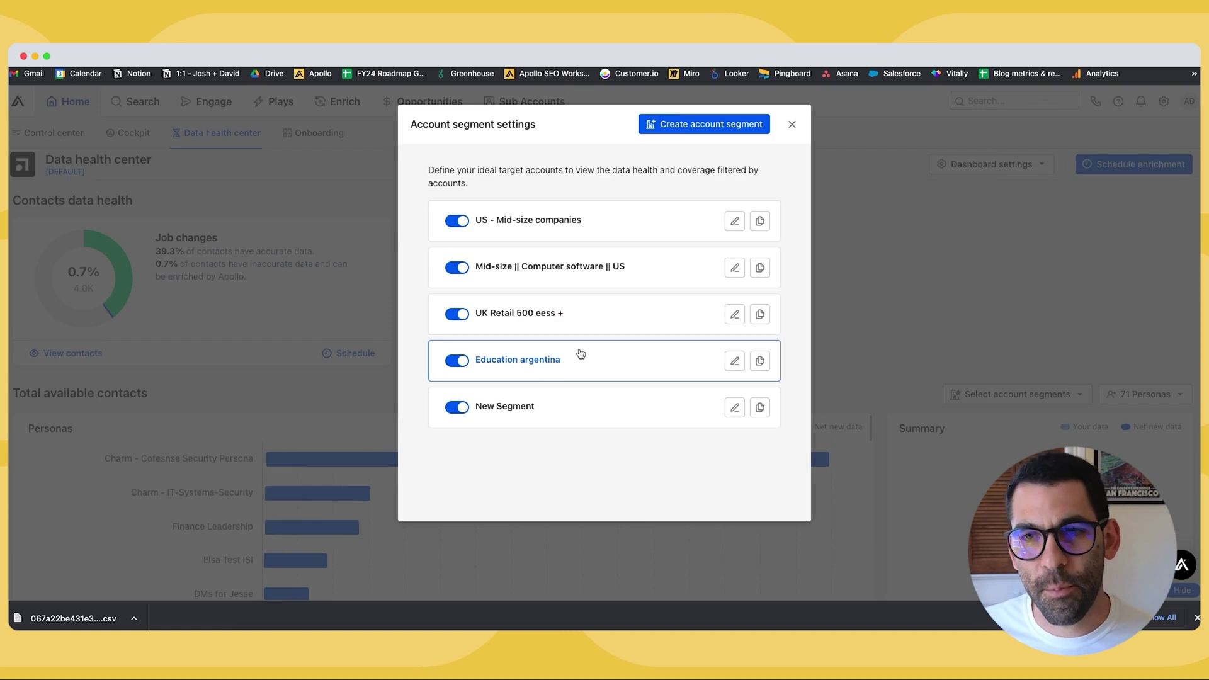
- Close the account segment settings and highlight the contacts data health section
left_click(792, 124)
scroll(545, 282, "down", 3)
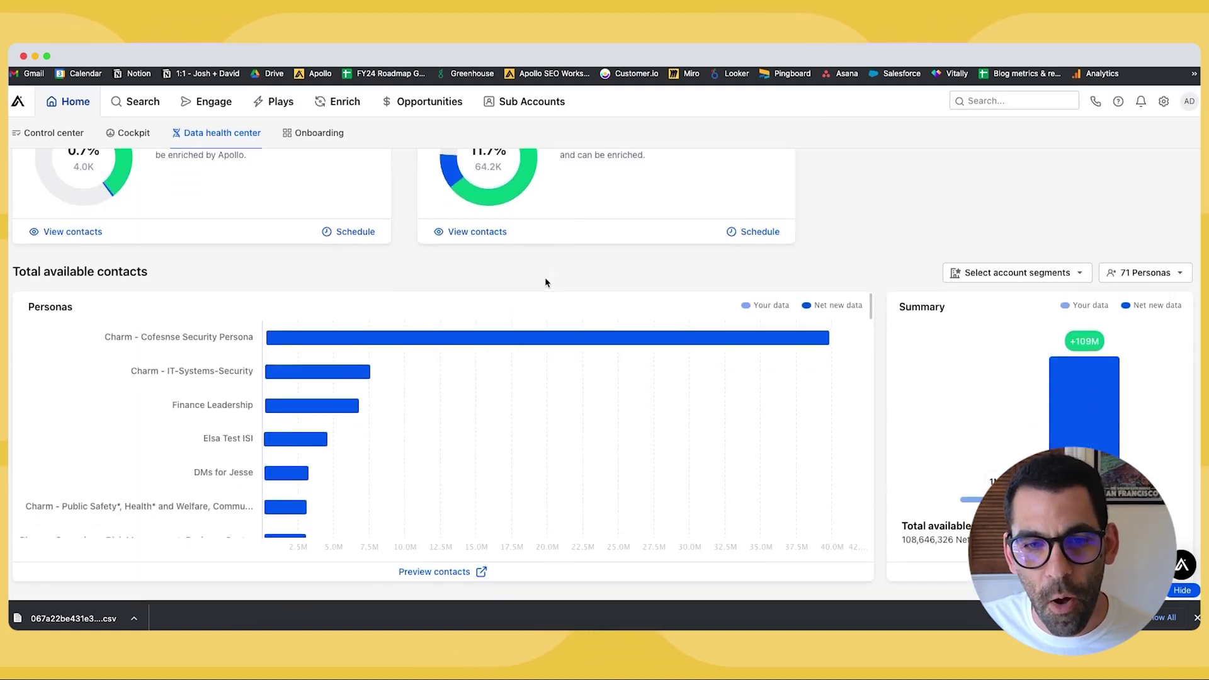
scroll(545, 281, "up", 3)
mouse_move(221, 188)
left_mouse_down()
mouse_move(277, 236)
mouse_move(677, 432)
left_mouse_up()
left_click(863, 345)
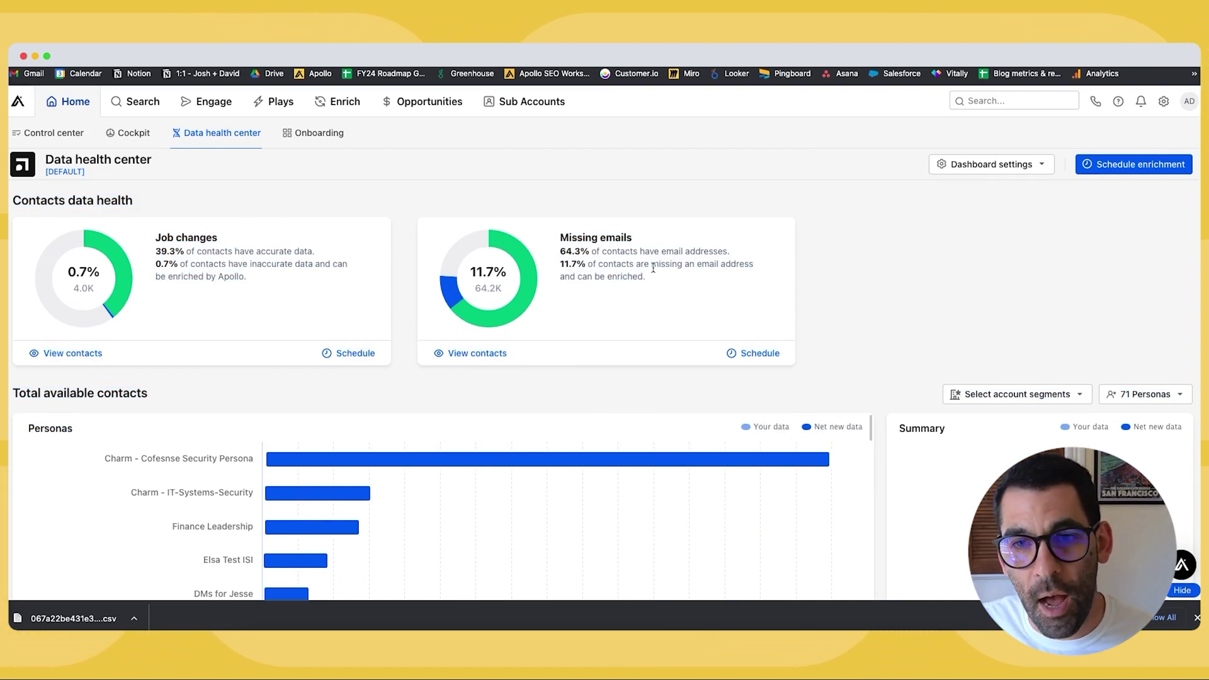
- Highlight the shares of contacts with email addresses and missing emails (11.7%)
left_click_drag(560, 252, 740, 256)
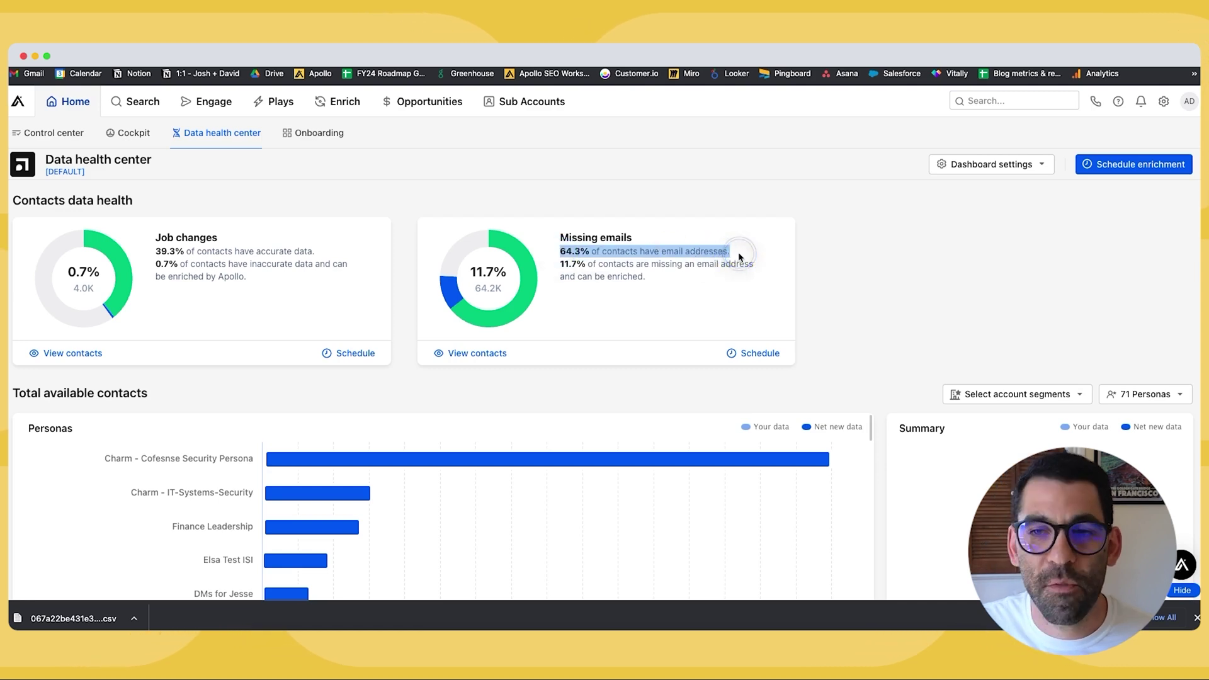
left_click(740, 256)
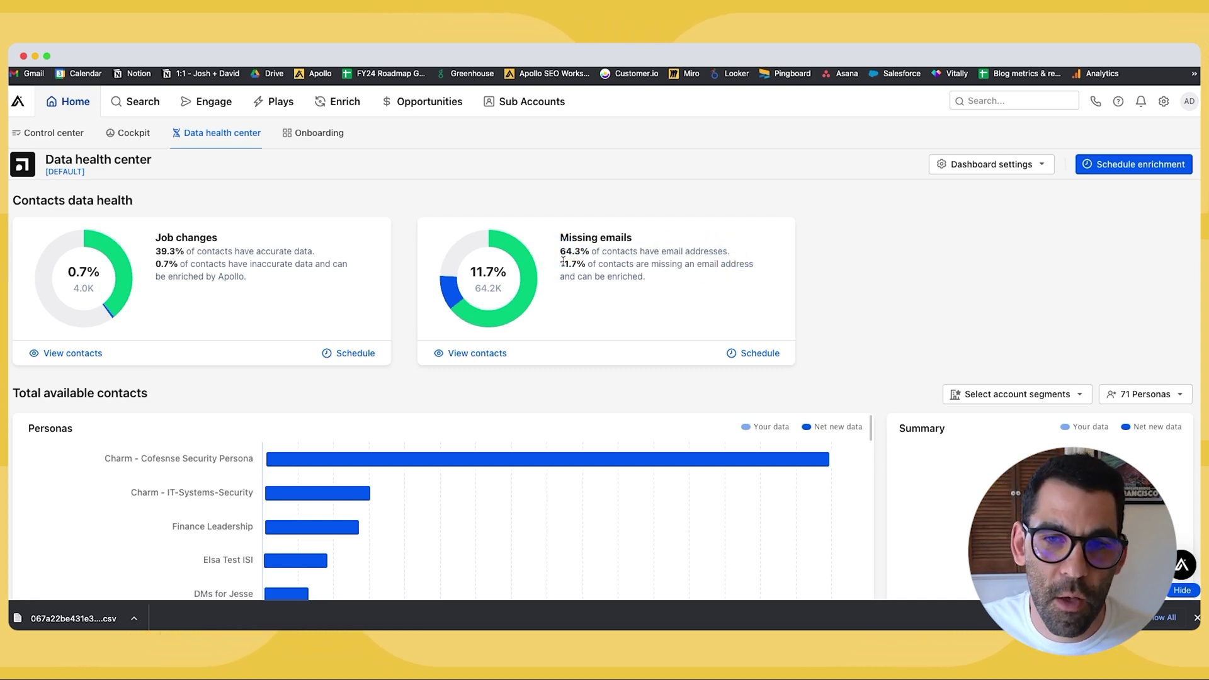
left_click_drag(562, 263, 661, 281)
left_click(662, 283)
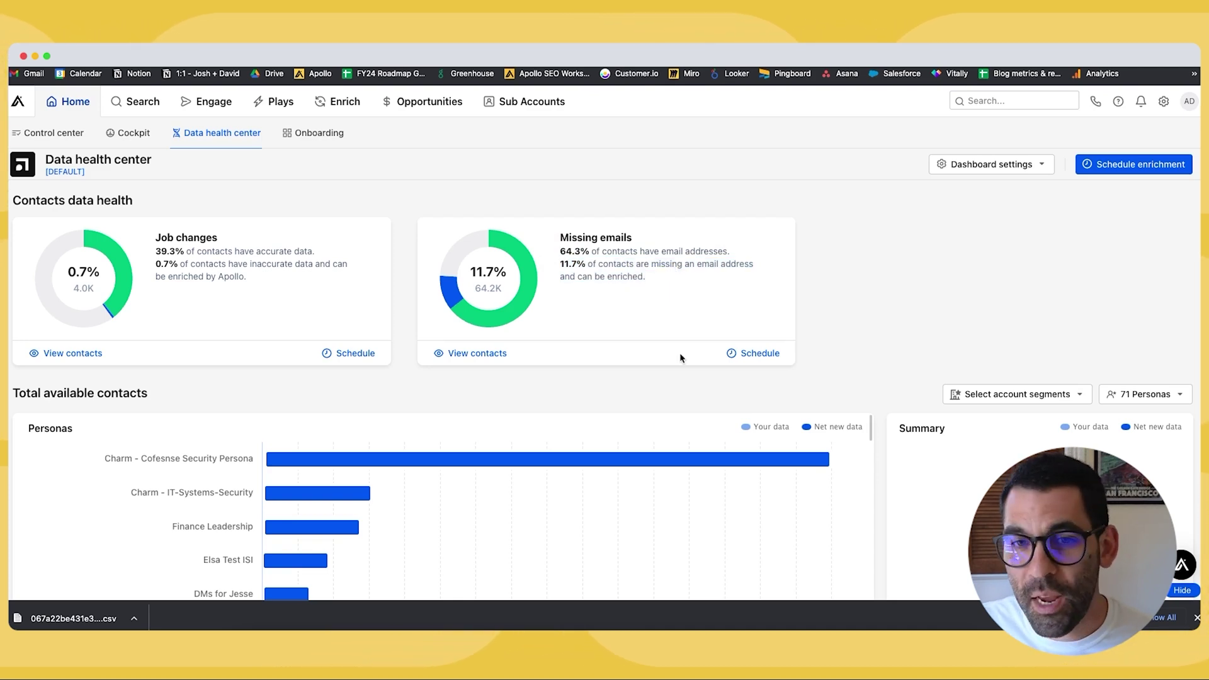
- Review the missing-email enrichment schedule form, then view the 64.2K contacts missing emails
left_click(759, 354)
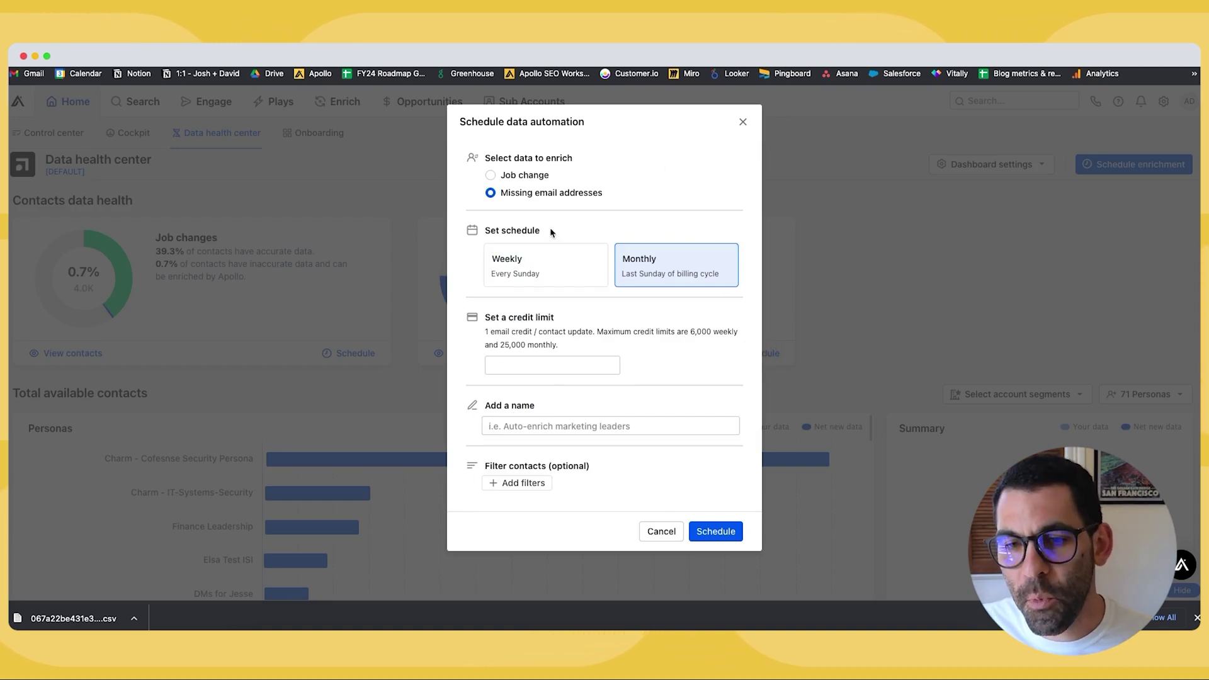
left_click(742, 122)
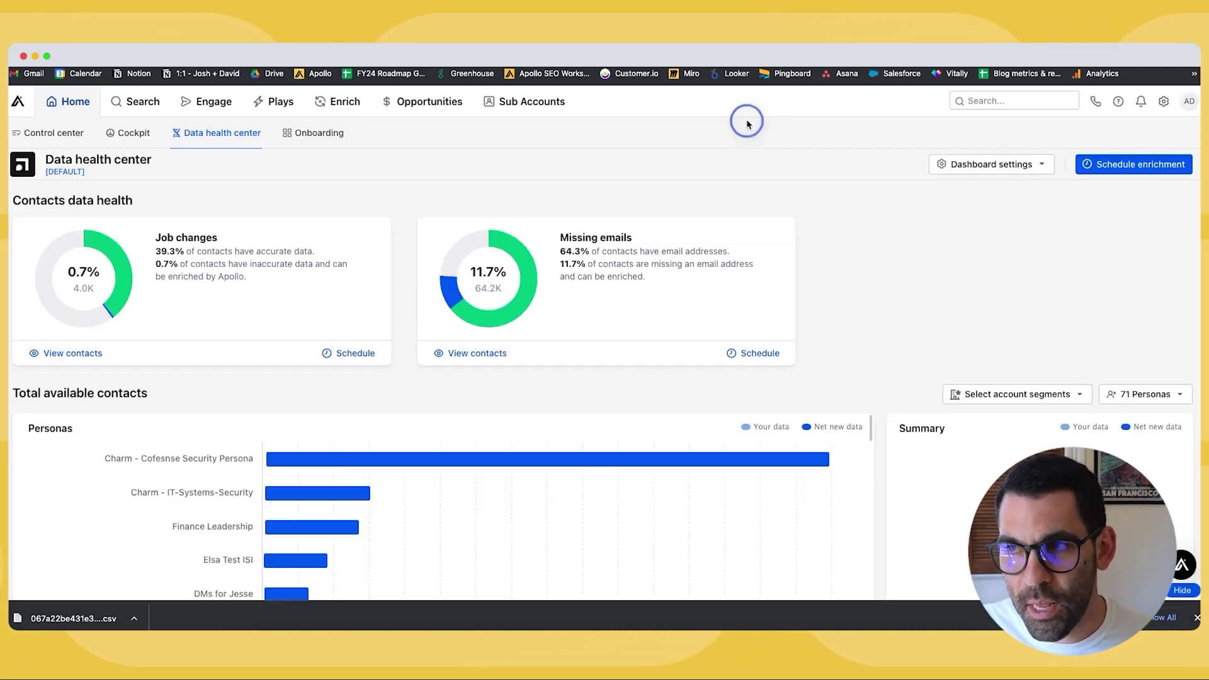
left_click(465, 353)
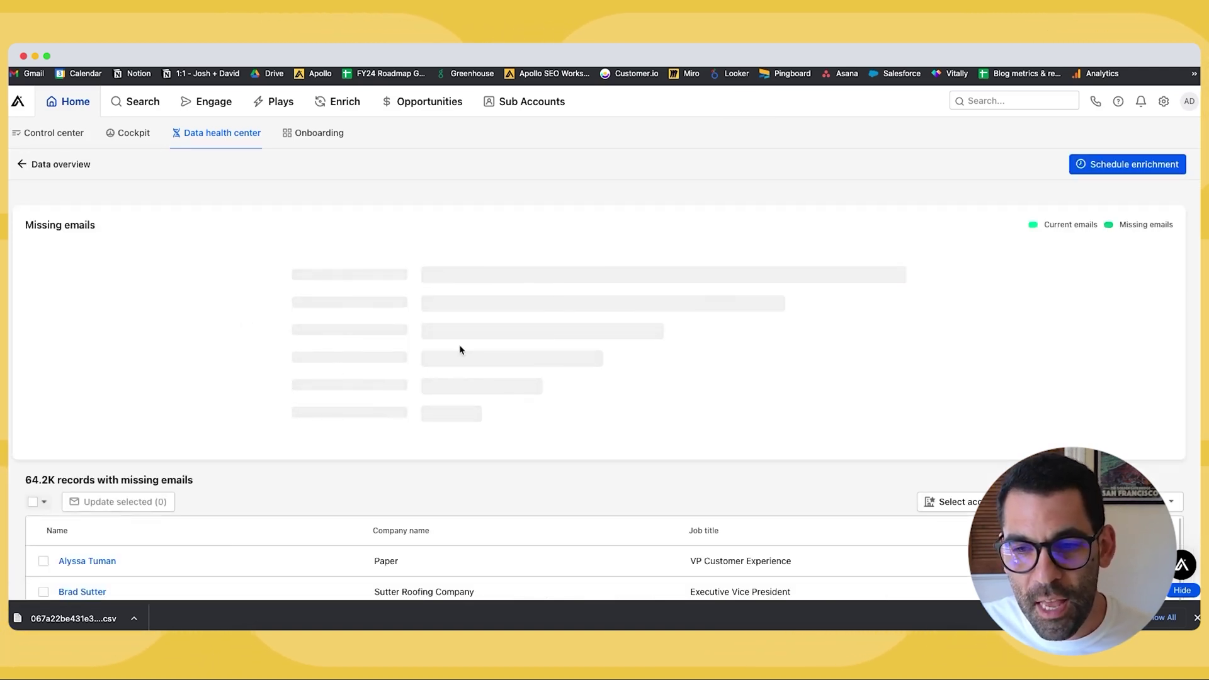
- Browse the missing-email records and their bulk-selection options, then return to the Data overview
scroll(459, 345, "down", 5)
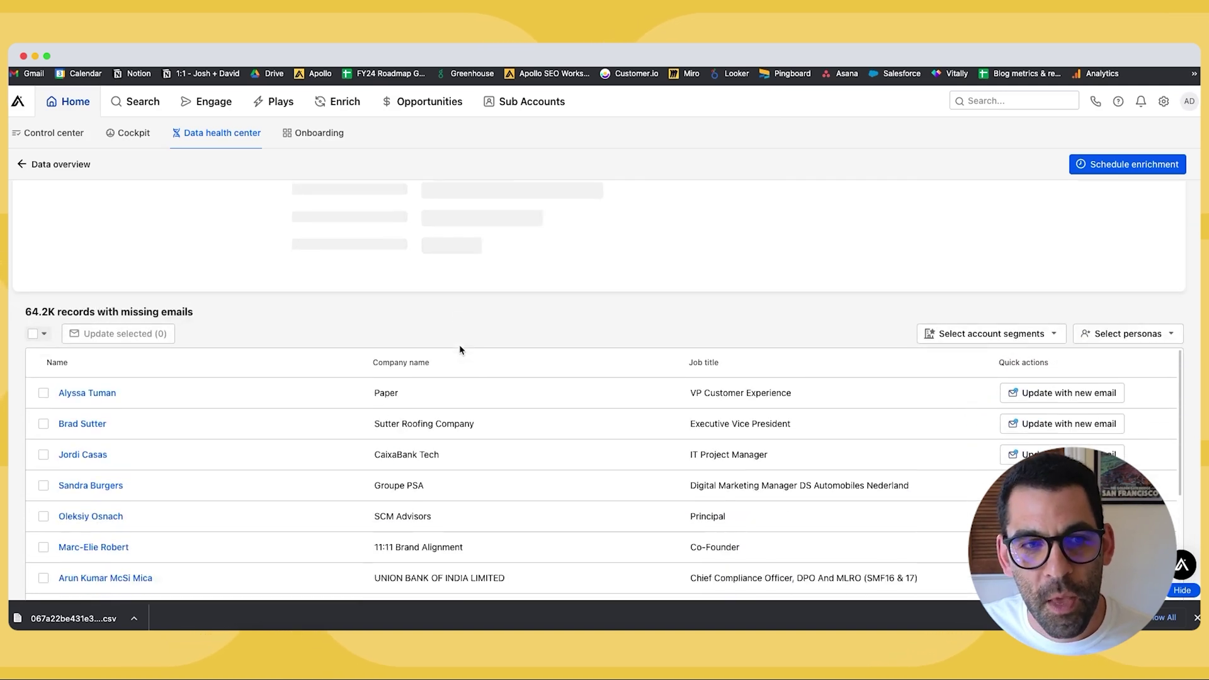
left_click(31, 257)
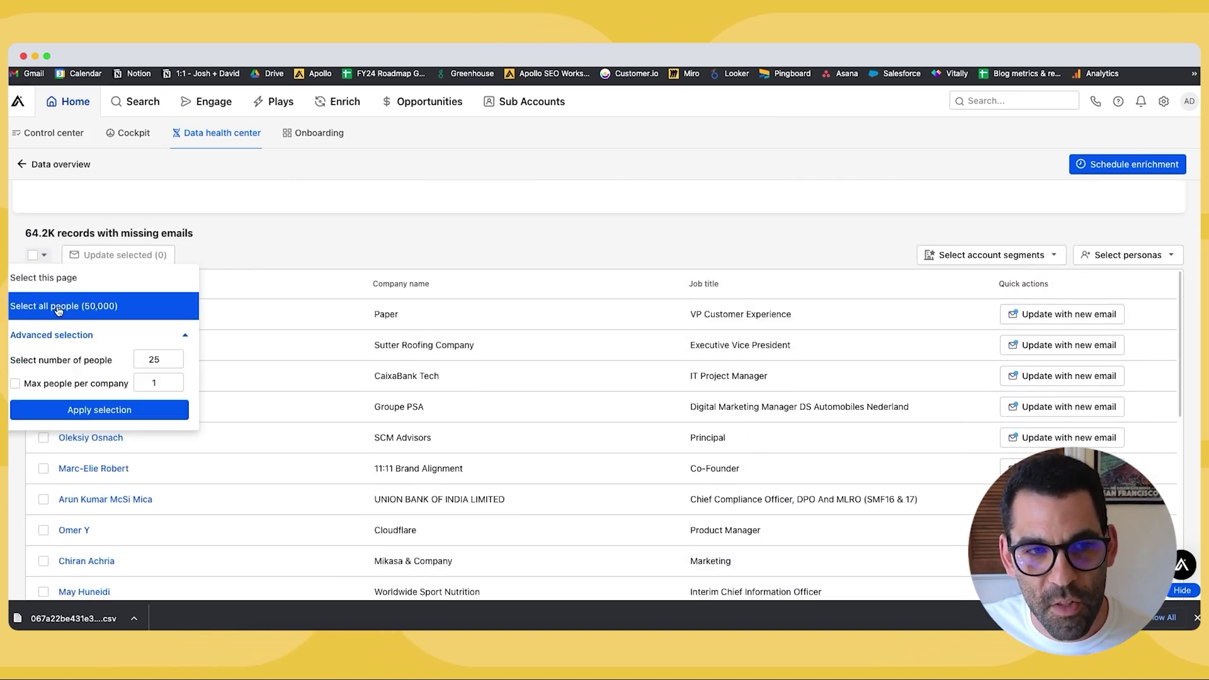
key("super+bracketleft")
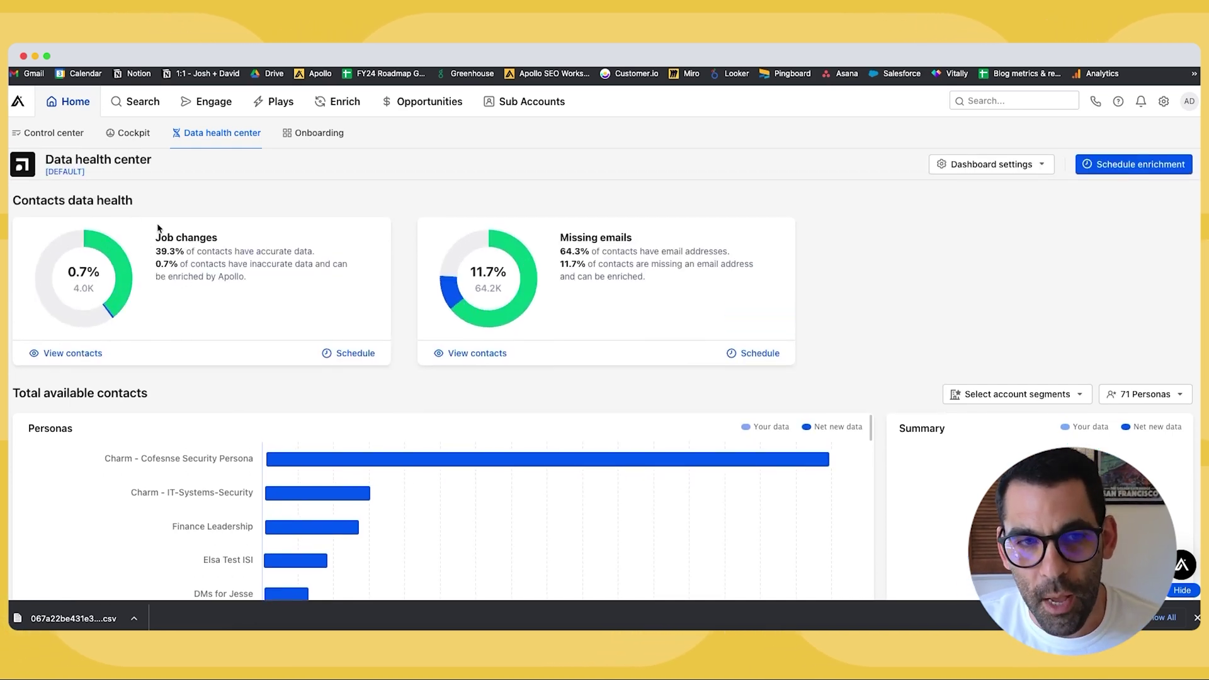
left_click(251, 281)
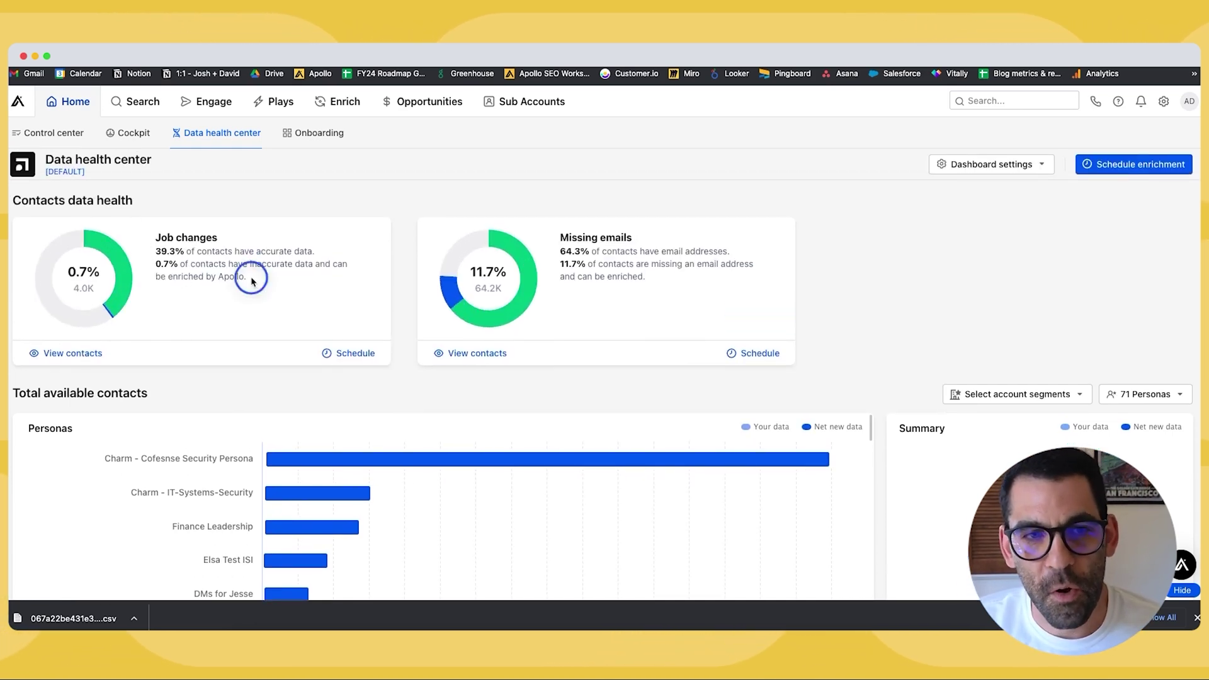
left_click_drag(251, 280, 157, 263)
left_click(164, 252)
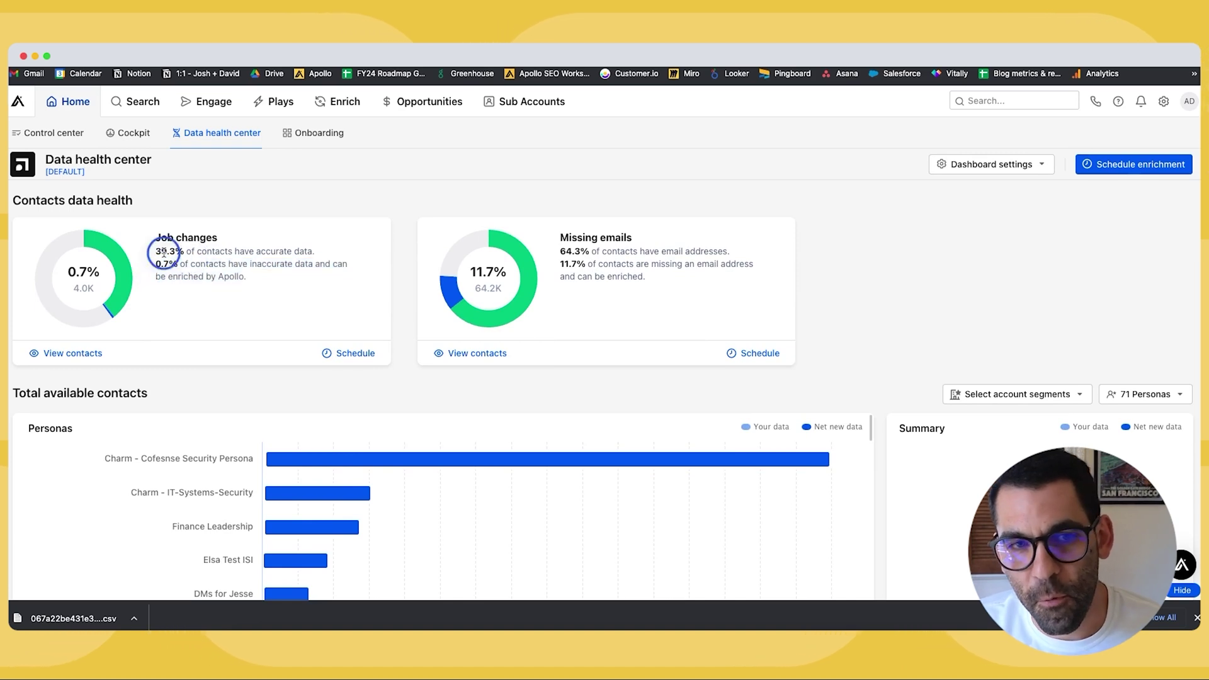
triple_click(164, 252)
left_click(164, 252)
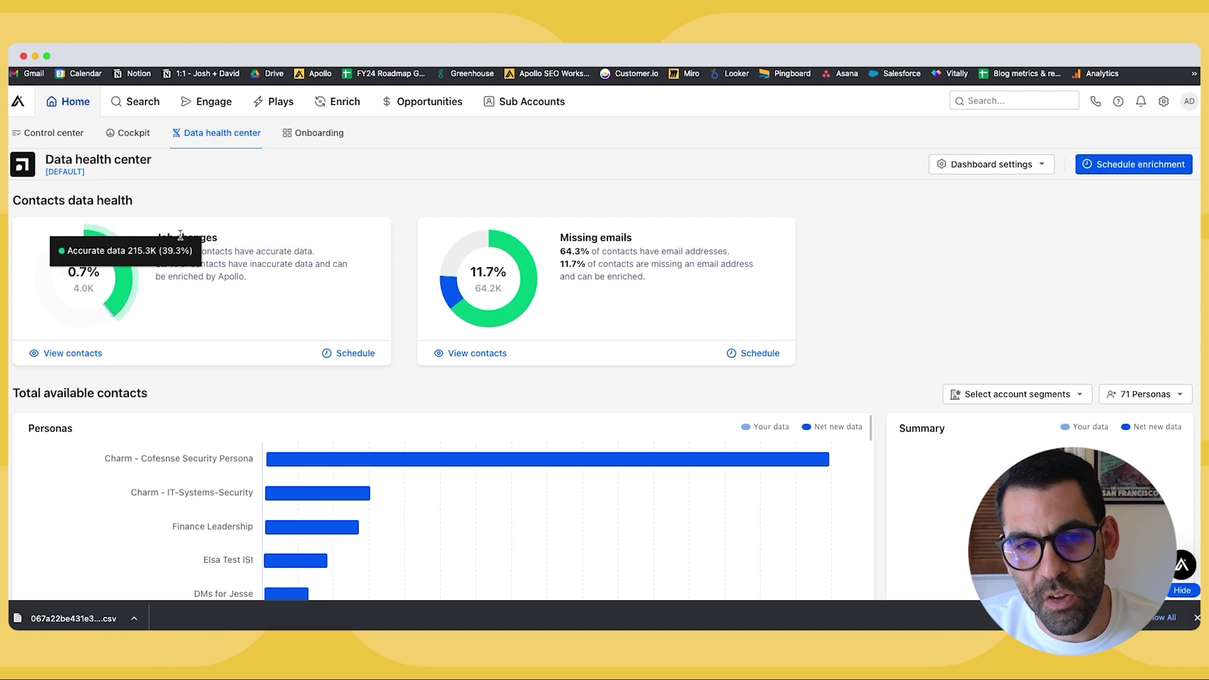
scroll(281, 287, "down", 3)
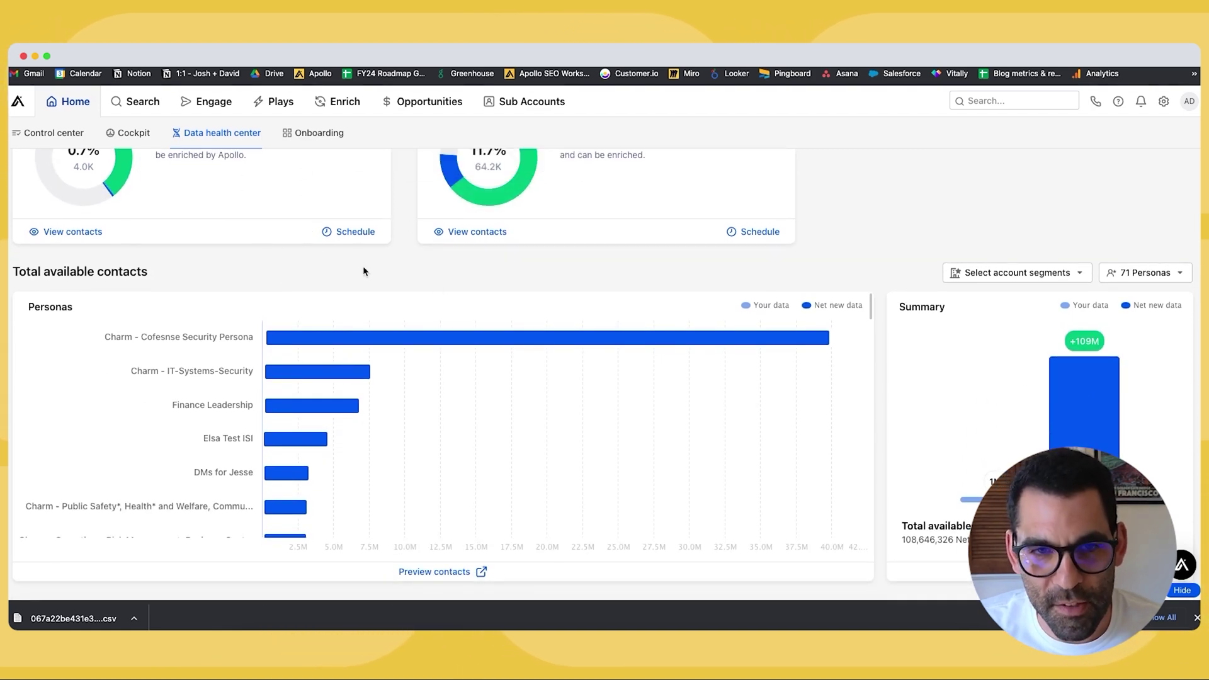
scroll(508, 347, "down", 1)
scroll(509, 347, "down", 10)
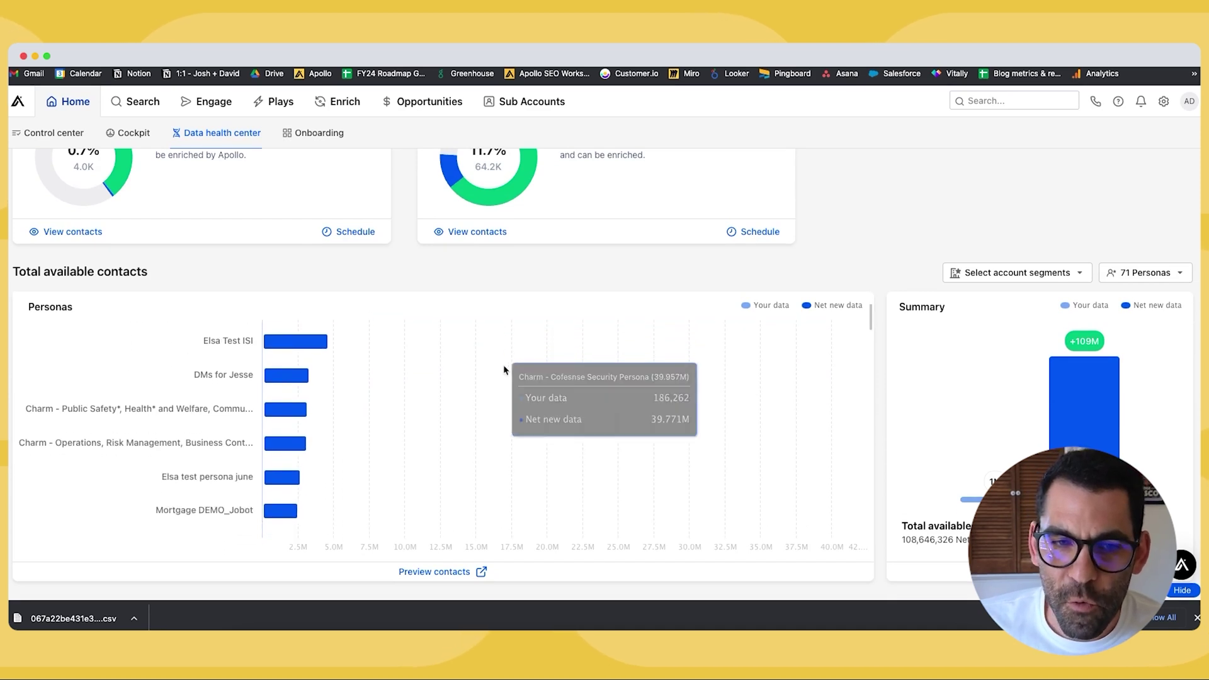
scroll(496, 395, "up", 10)
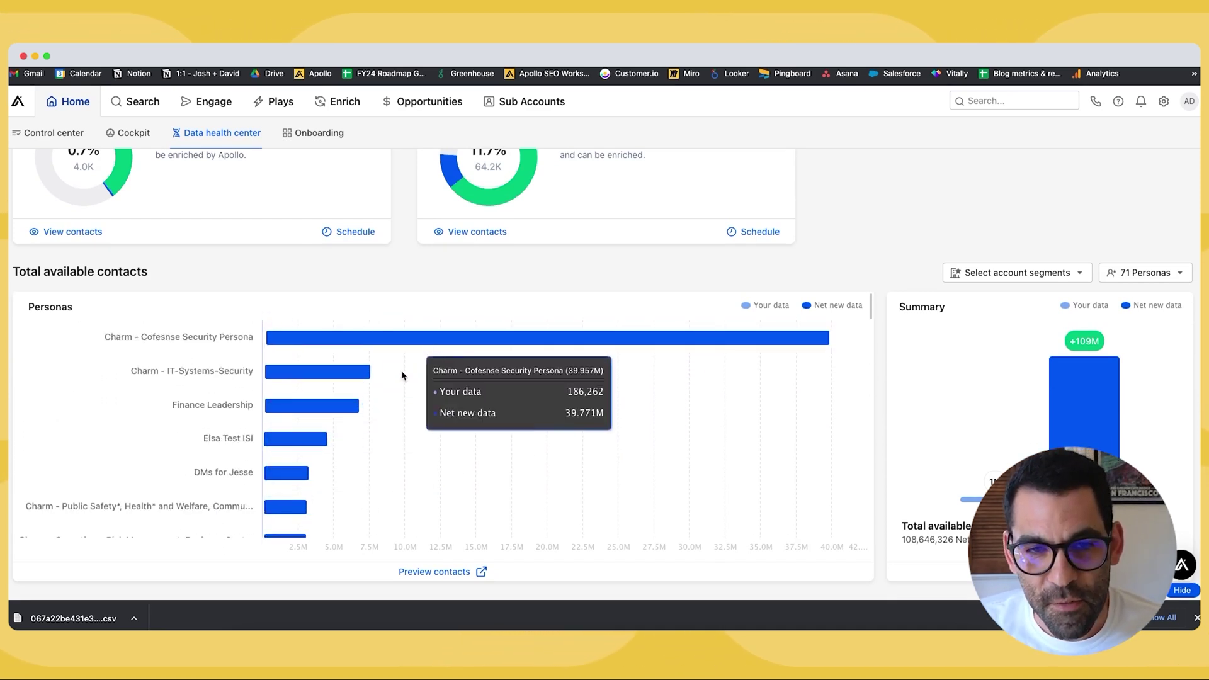
mouse_move(314, 339)
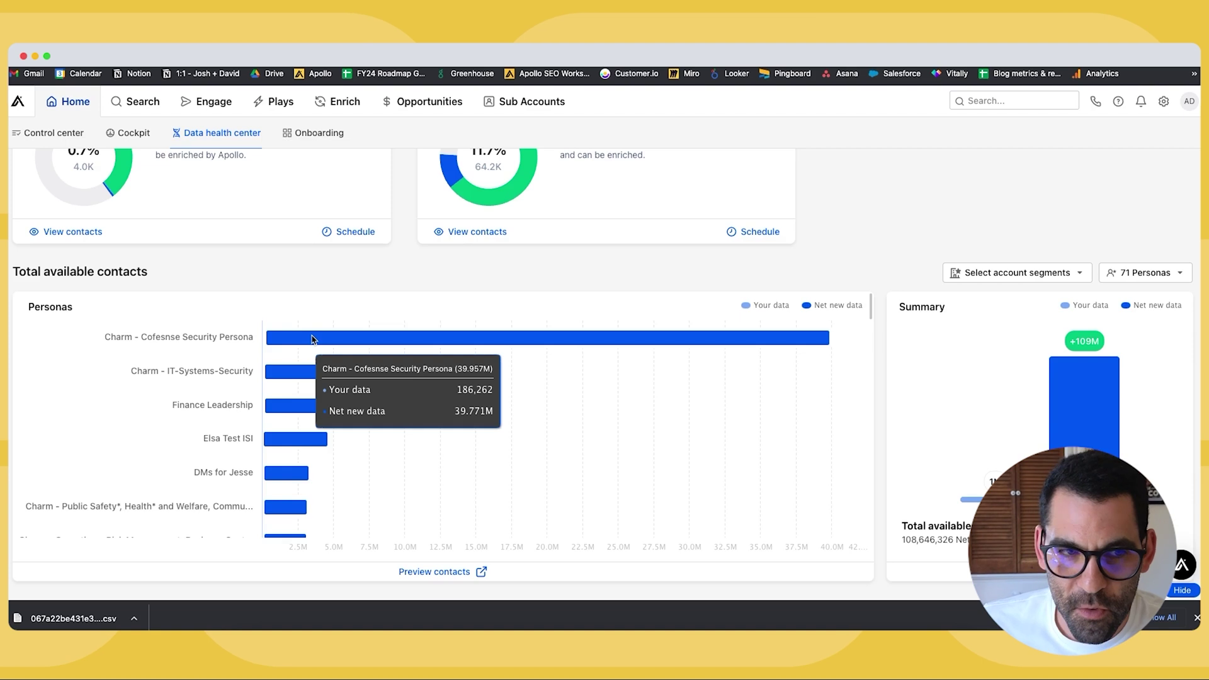
scroll(312, 339, "up", 1)
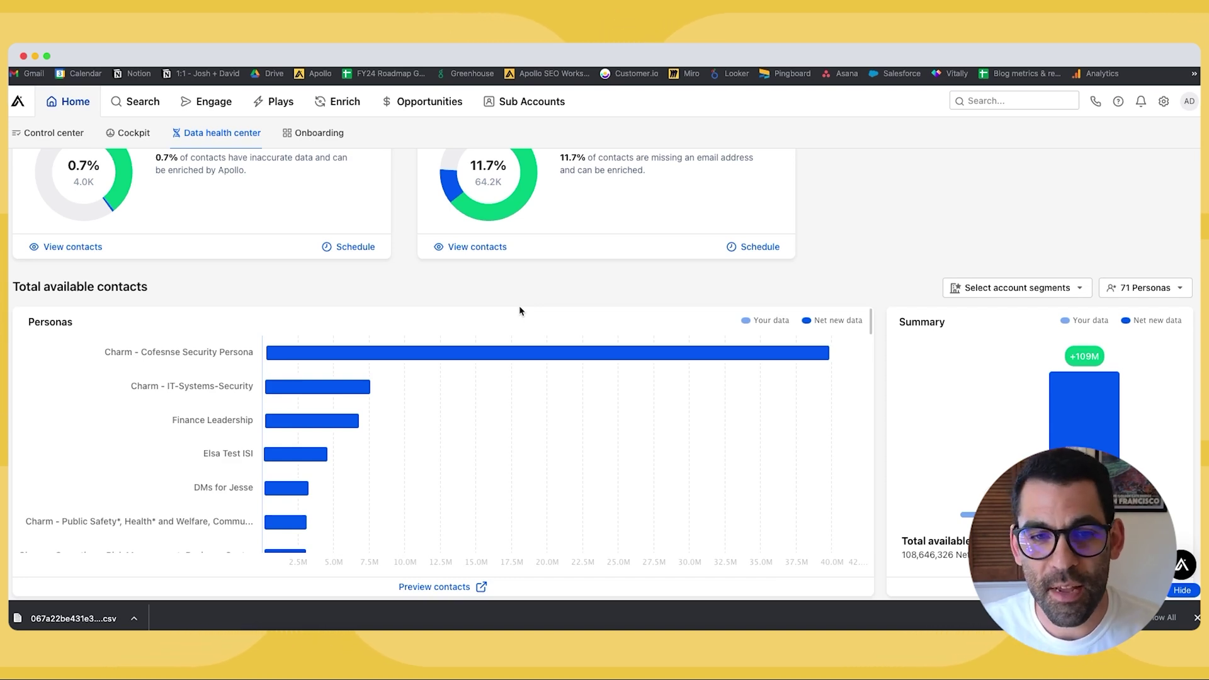
scroll(409, 354, "down", 2)
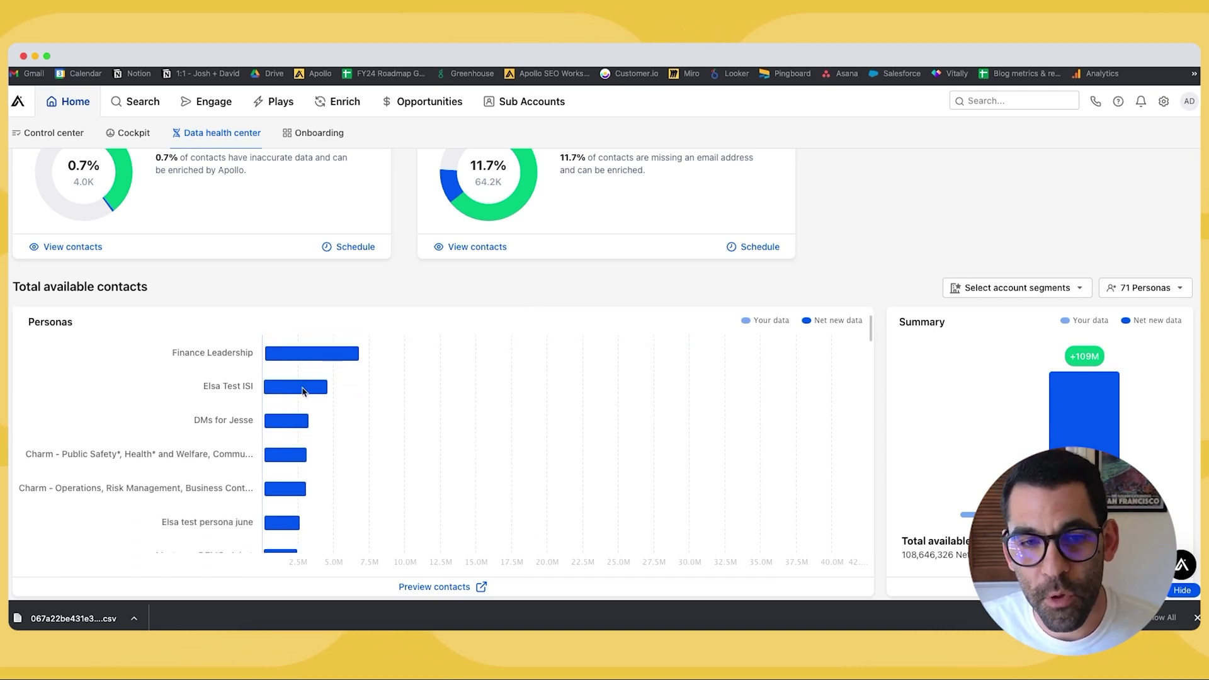
mouse_move(306, 392)
scroll(315, 381, "up", 2)
mouse_move(345, 360)
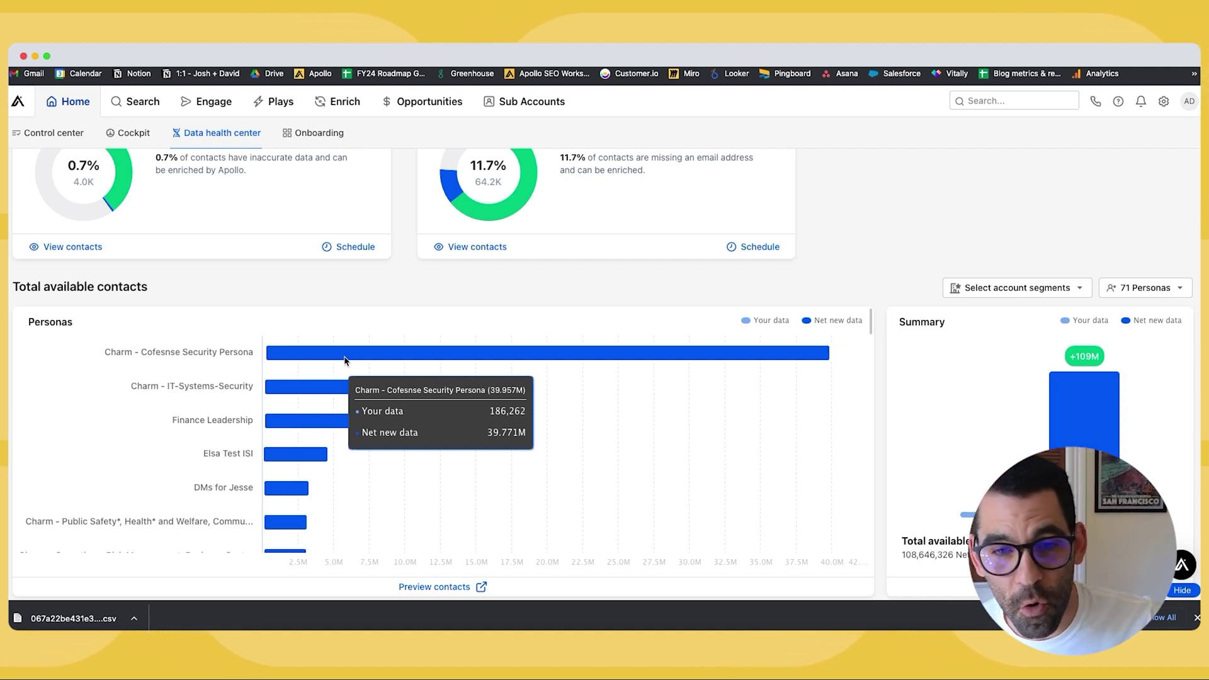
scroll(345, 359, "down", 4)
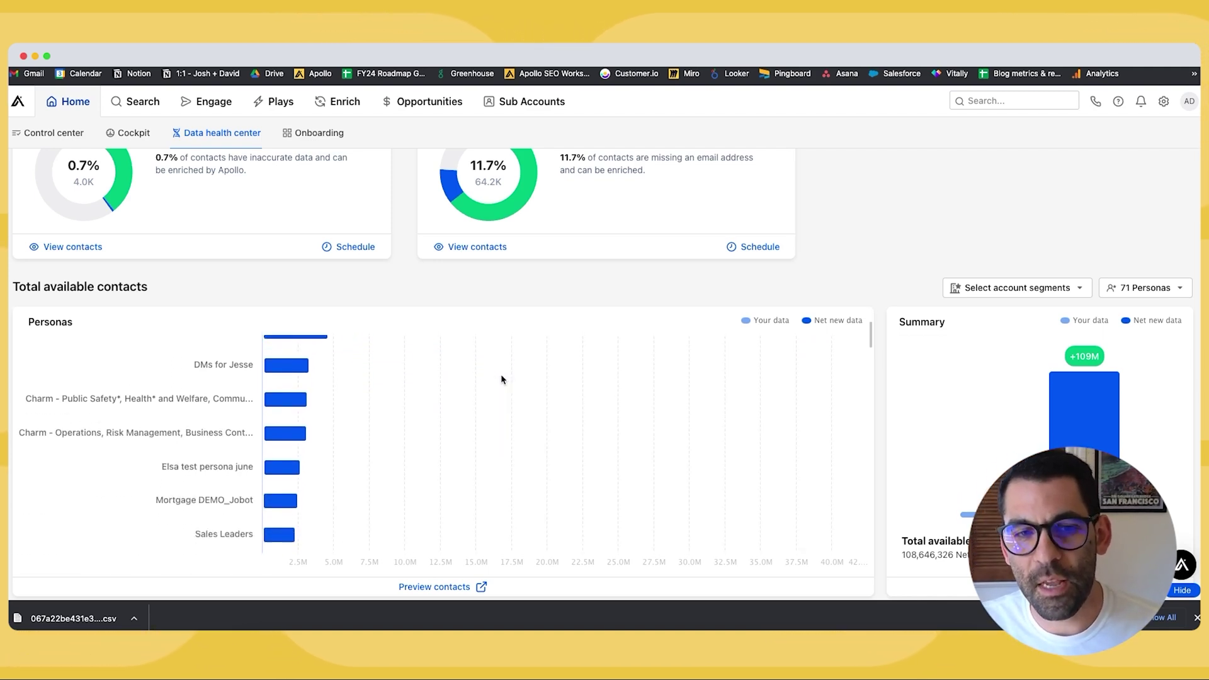
scroll(447, 452, "up", 4)
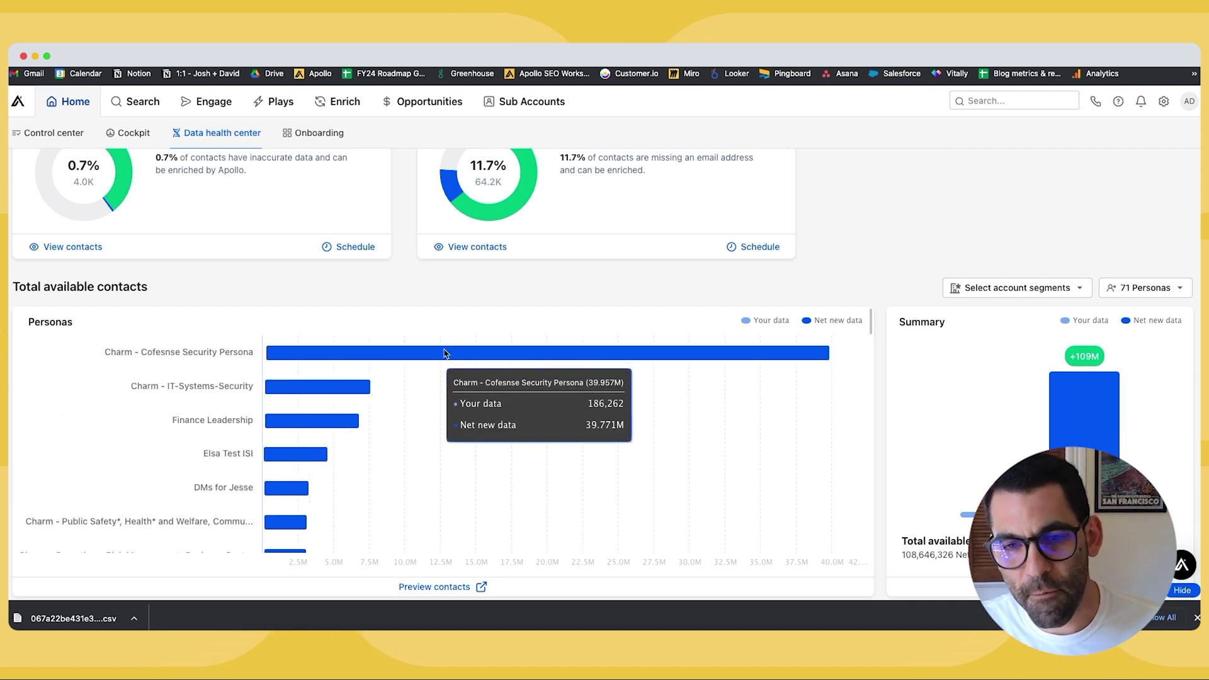
scroll(678, 471, "up", 1)
scroll(677, 470, "up", 1)
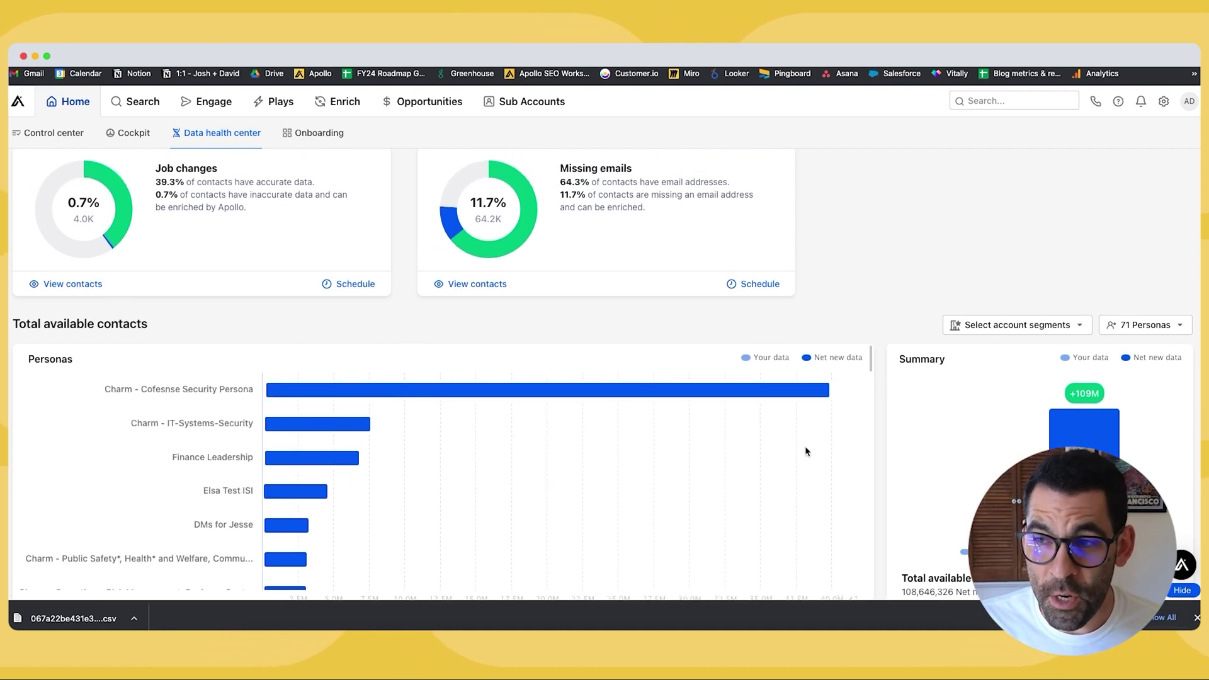
scroll(804, 451, "down", 3)
scroll(1082, 258, "down", 2)
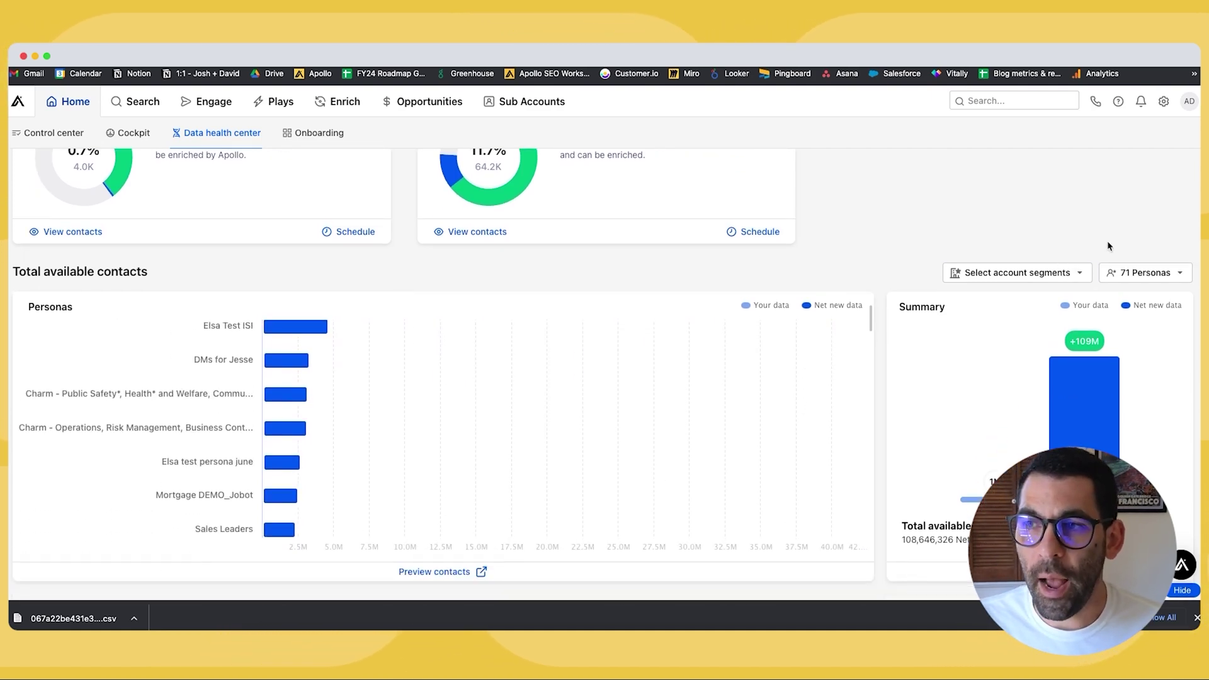
left_click(1157, 275)
scroll(753, 386, "down", 5)
scroll(752, 386, "down", 10)
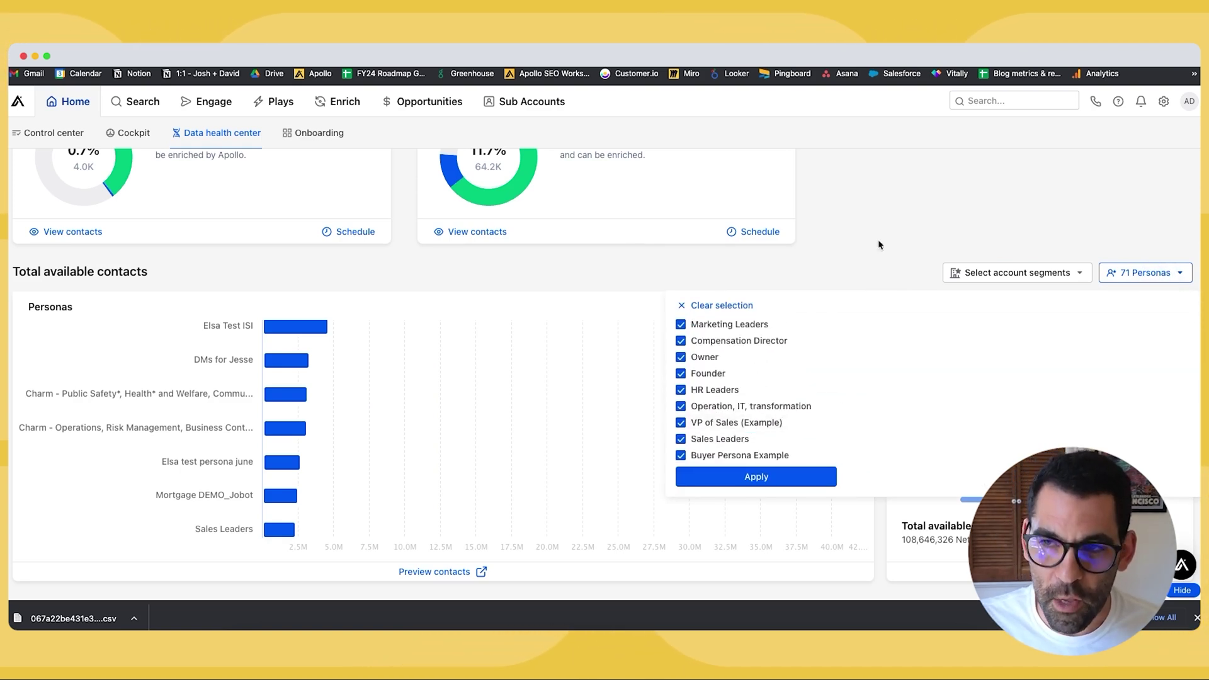
left_click(855, 266)
left_click(1001, 272)
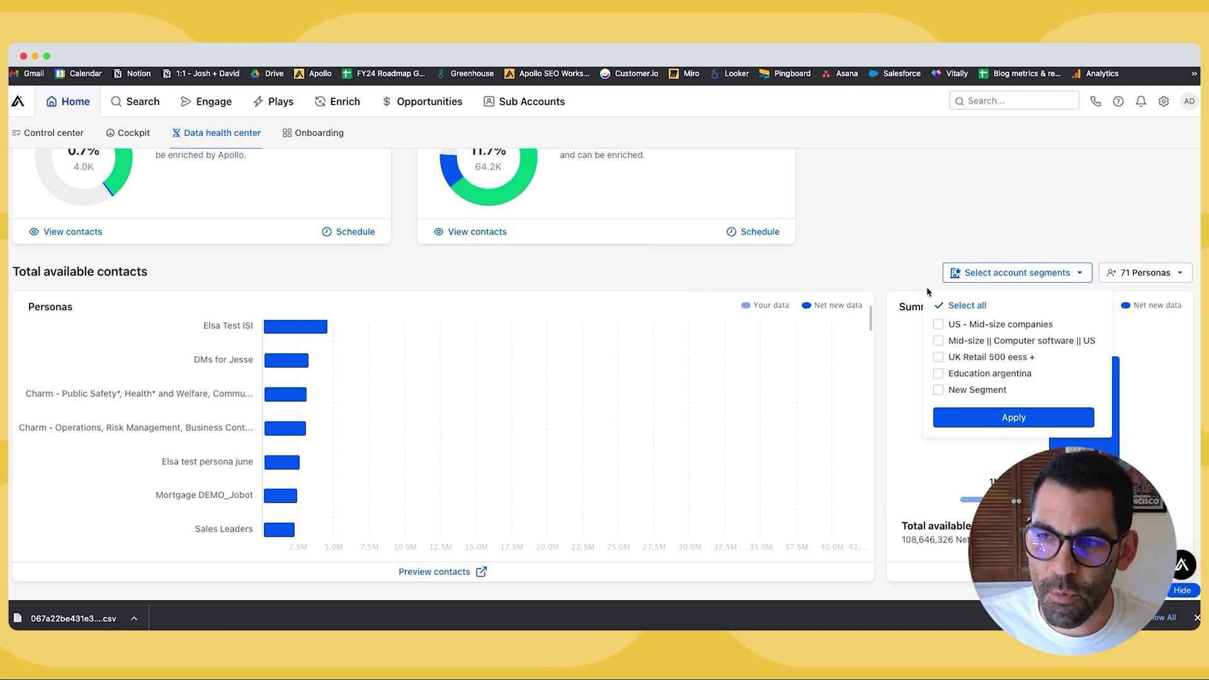
left_click(913, 246)
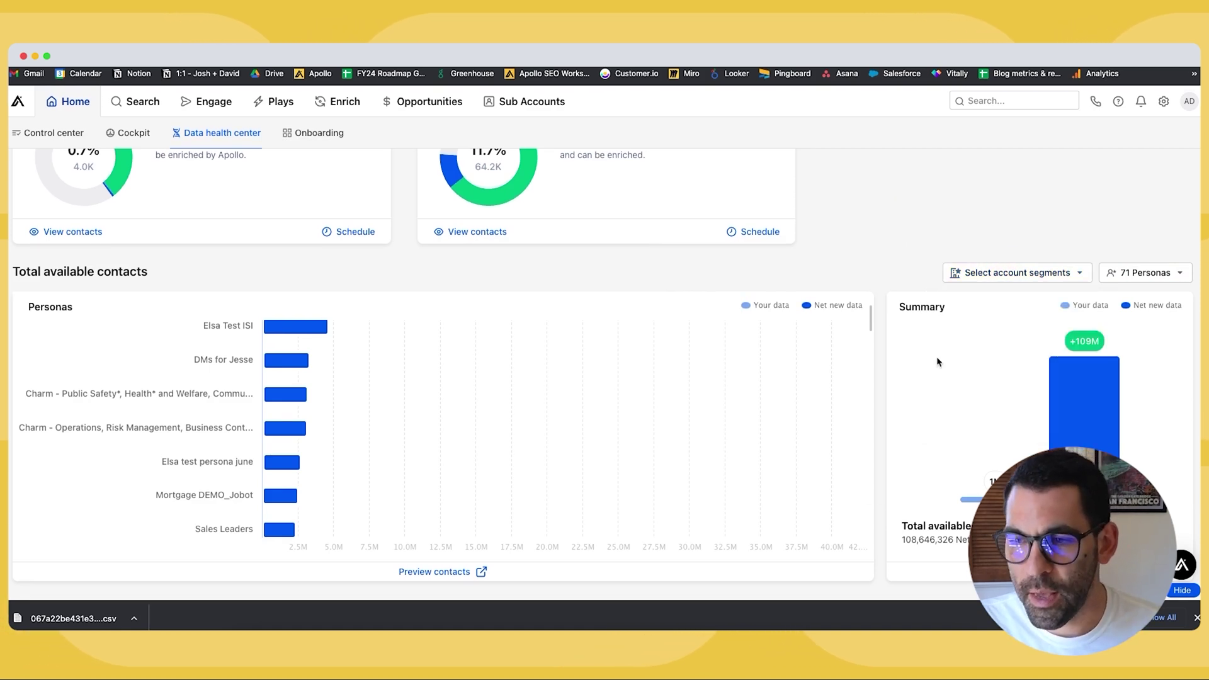
scroll(390, 352, "up", 3)
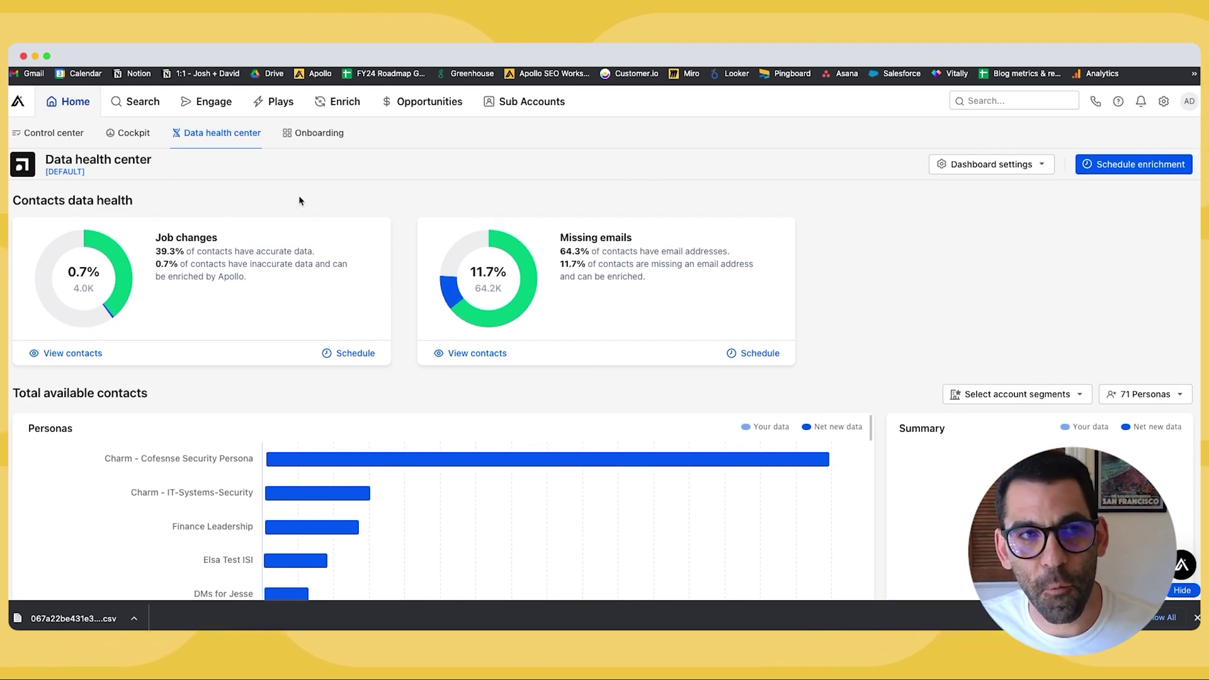
- Go to the Home control center showing this week's 0 emails delivered and 0 calls
left_click(68, 102)
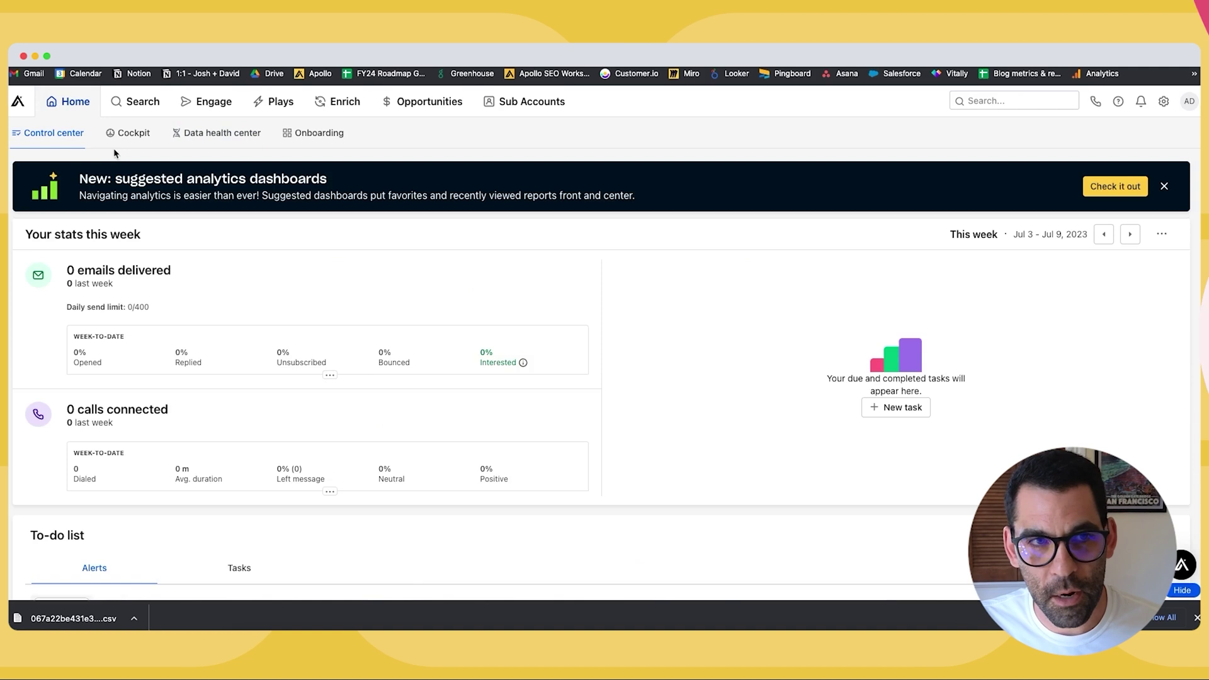